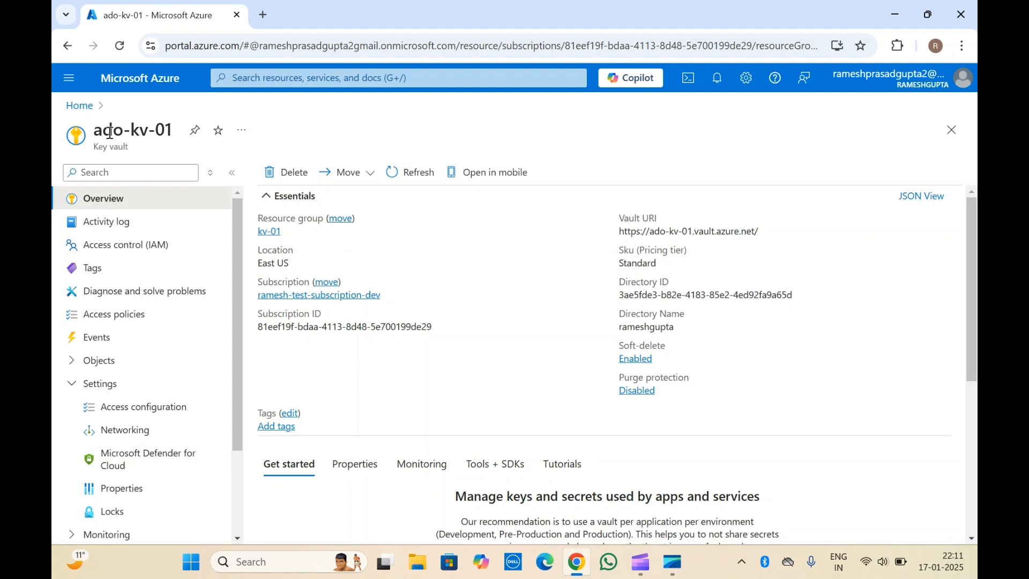
- Open the access configuration of key vault ado-kv-01 and examine its permission model and resource access options
{"action": "scroll", "coordinate": [139, 471], "scroll_direction": "down", "scroll_amount": 2}
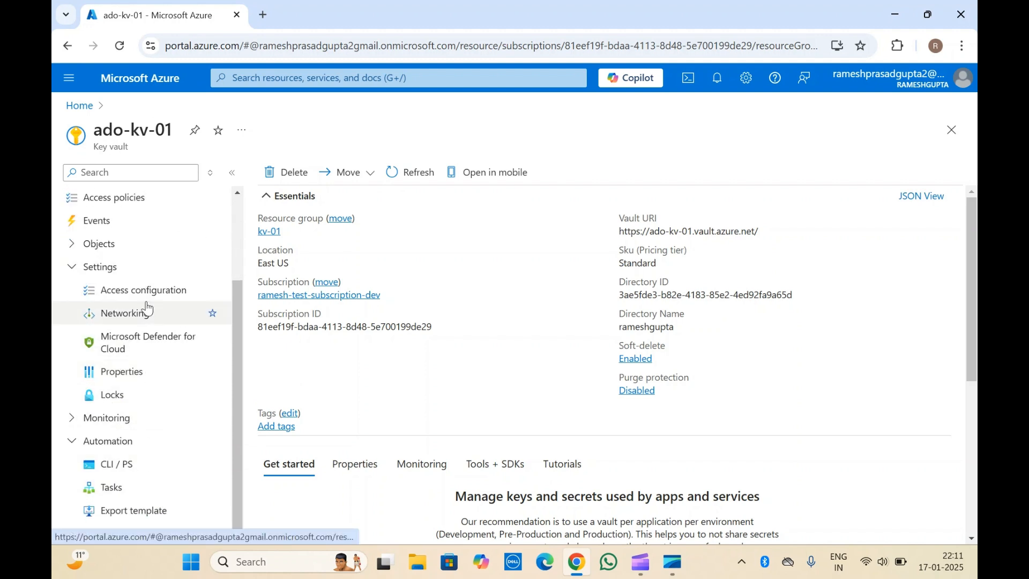
{"action": "scroll", "coordinate": [142, 268], "scroll_direction": "up", "scroll_amount": 2}
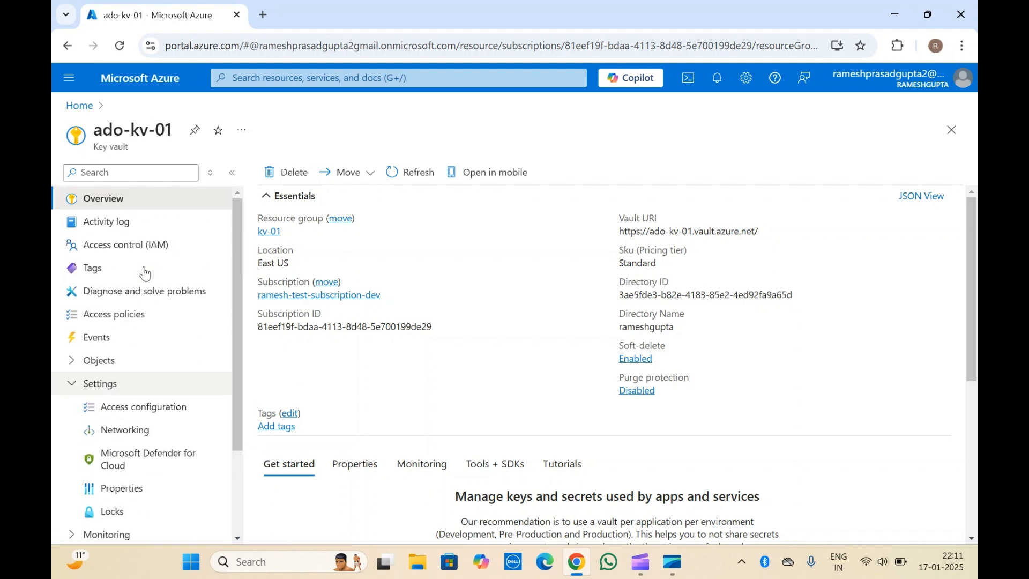
{"action": "left_click", "coordinate": [149, 408]}
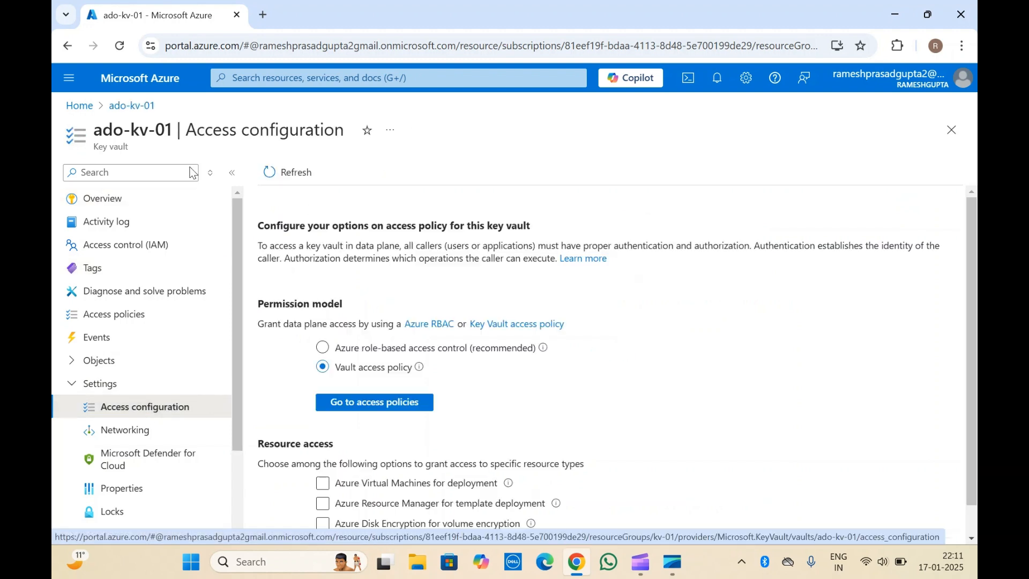
{"action": "left_click", "coordinate": [328, 483]}
{"action": "left_click", "coordinate": [333, 484]}
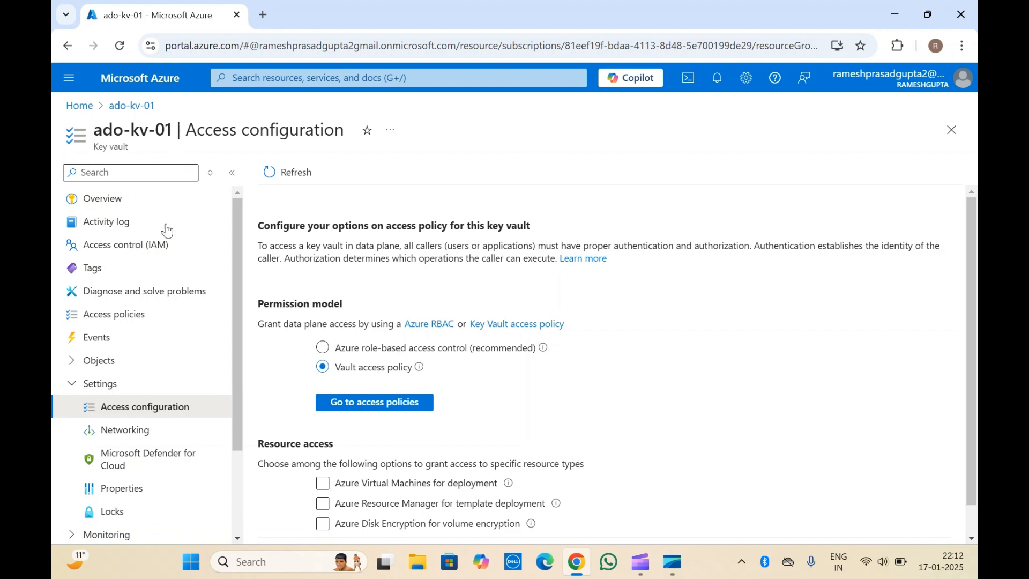
- View the vault's access policies, then return to the portal home and reopen ado-kv-01 from the recent resources
{"action": "left_click", "coordinate": [134, 317]}
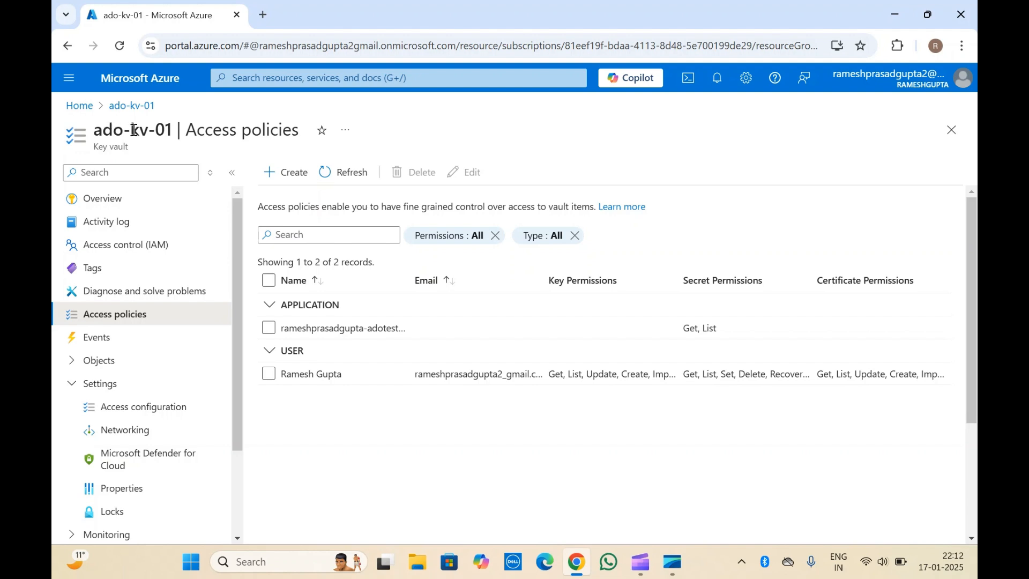
{"action": "left_click", "coordinate": [114, 201]}
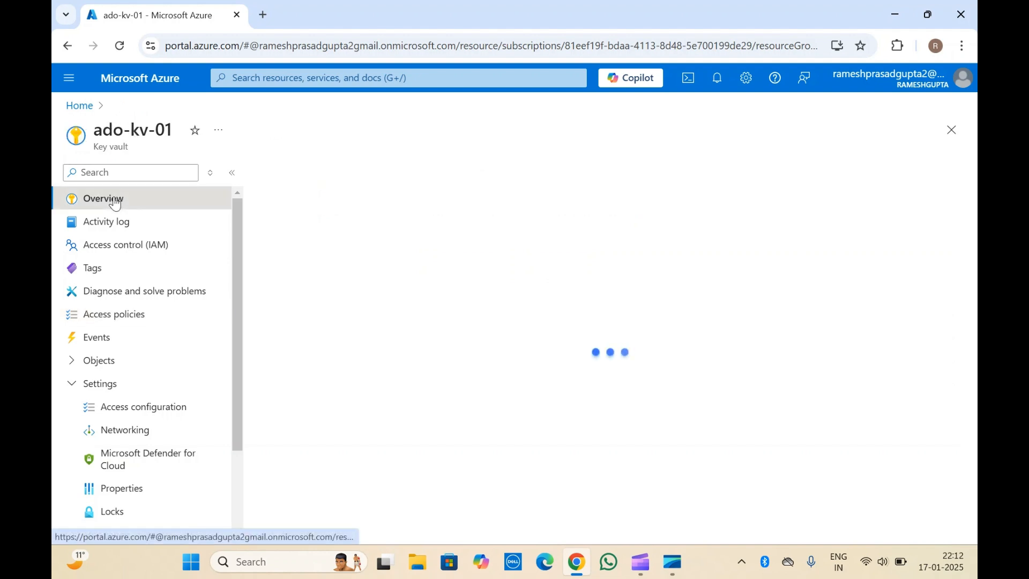
{"action": "left_click", "coordinate": [79, 106]}
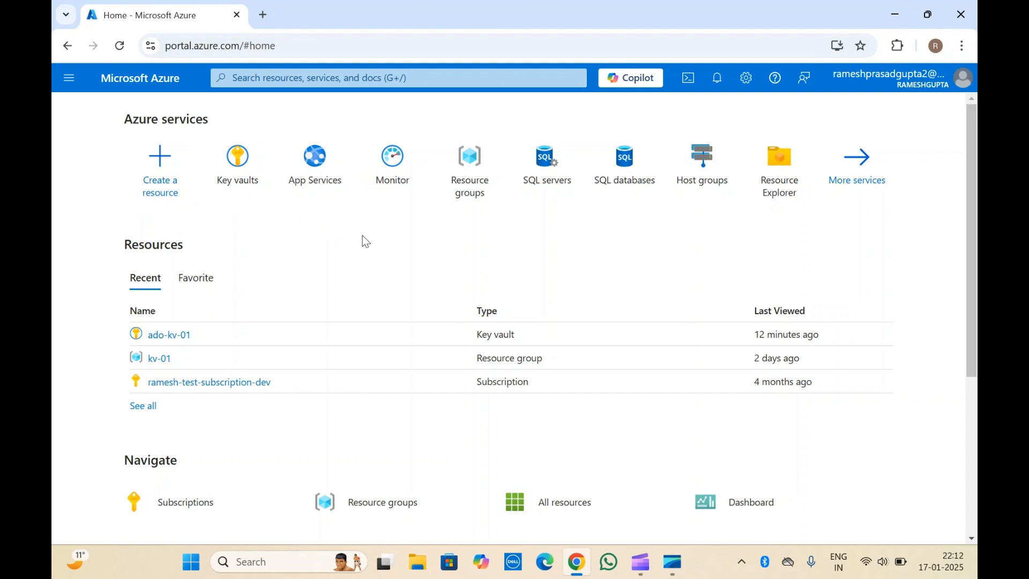
{"action": "left_click", "coordinate": [172, 334]}
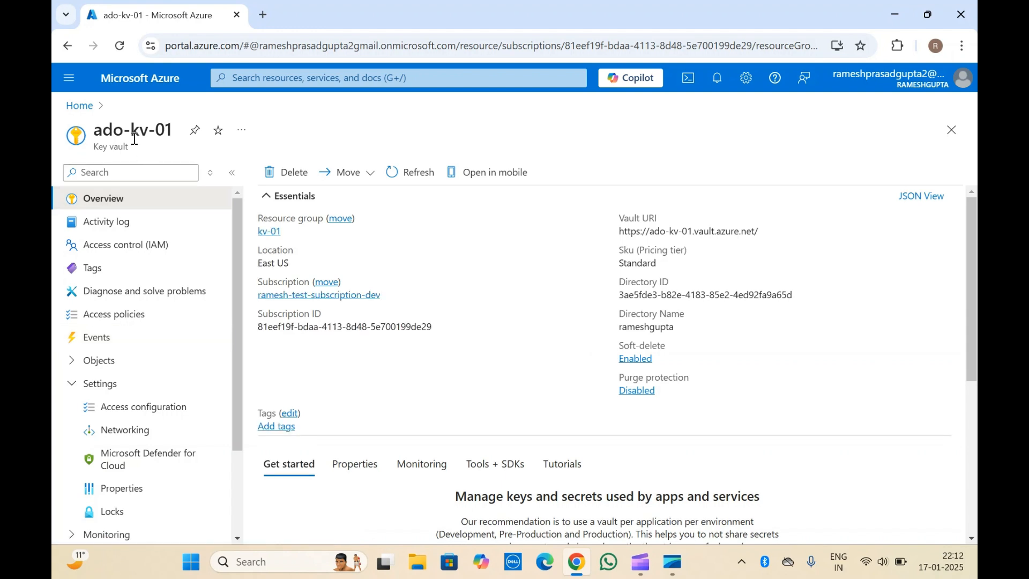
- Open the access policies of ado-kv-01 and examine the application and user entries with their permissions
{"action": "left_click", "coordinate": [135, 315]}
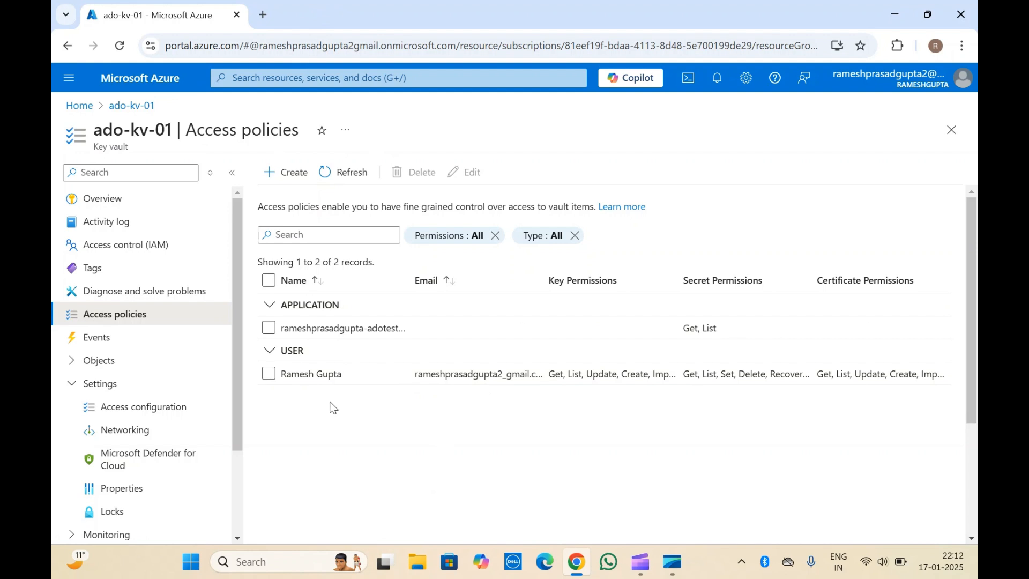
{"action": "double_click", "coordinate": [311, 306]}
{"action": "left_click", "coordinate": [293, 307]}
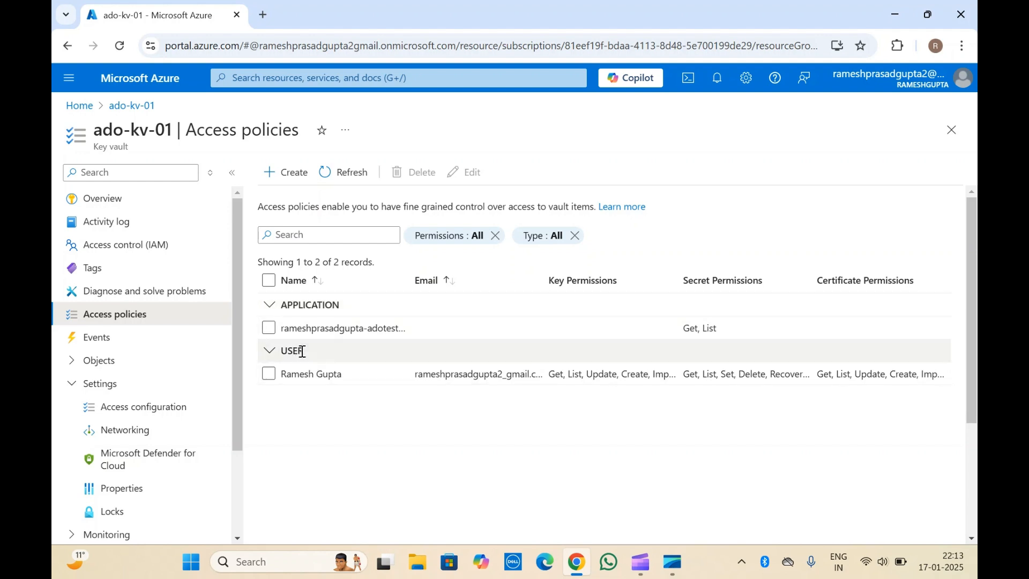
{"action": "left_click_drag", "start_coordinate": [398, 329], "coordinate": [310, 341]}
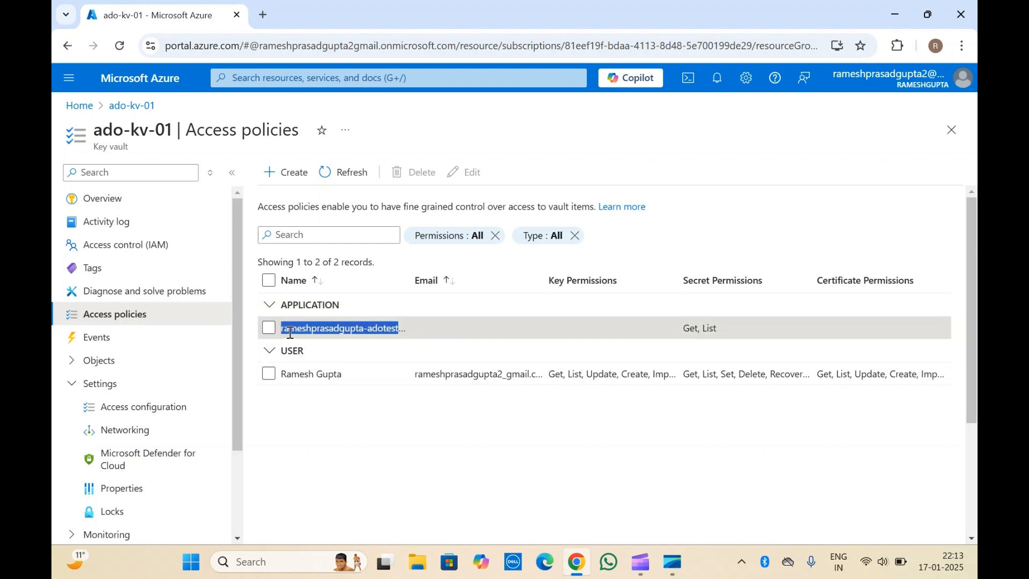
{"action": "left_click", "coordinate": [290, 333]}
{"action": "triple_click", "coordinate": [290, 333]}
{"action": "left_click", "coordinate": [339, 459]}
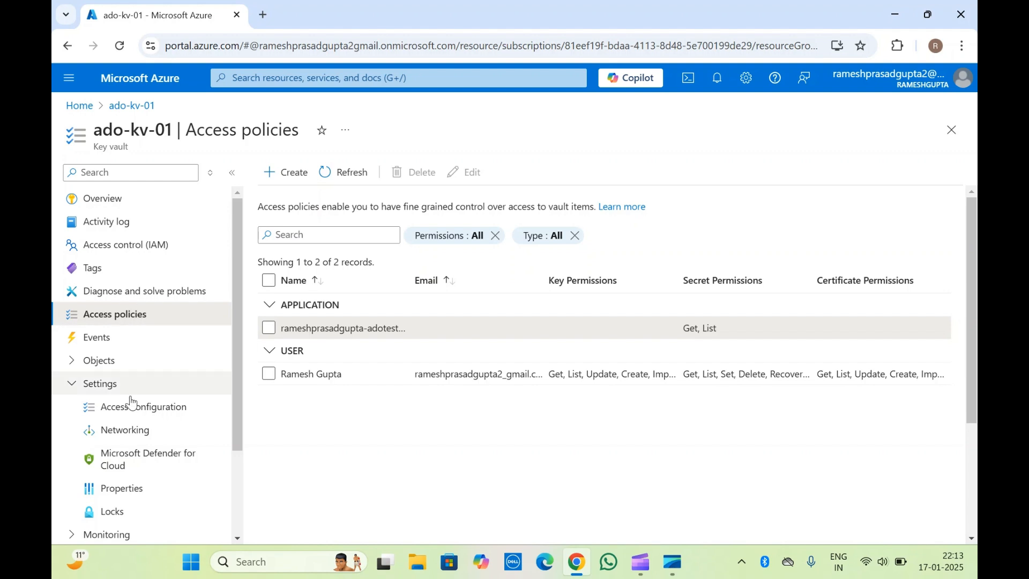
- Expand the vault's Objects group and review the role assignments under Access control (IAM)
{"action": "left_click", "coordinate": [78, 360]}
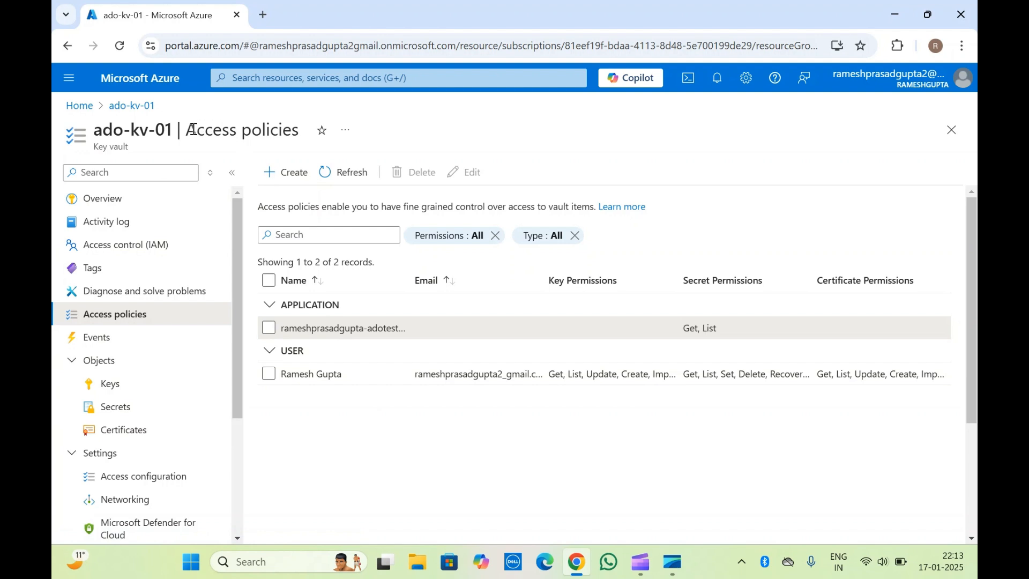
{"action": "left_click", "coordinate": [115, 247]}
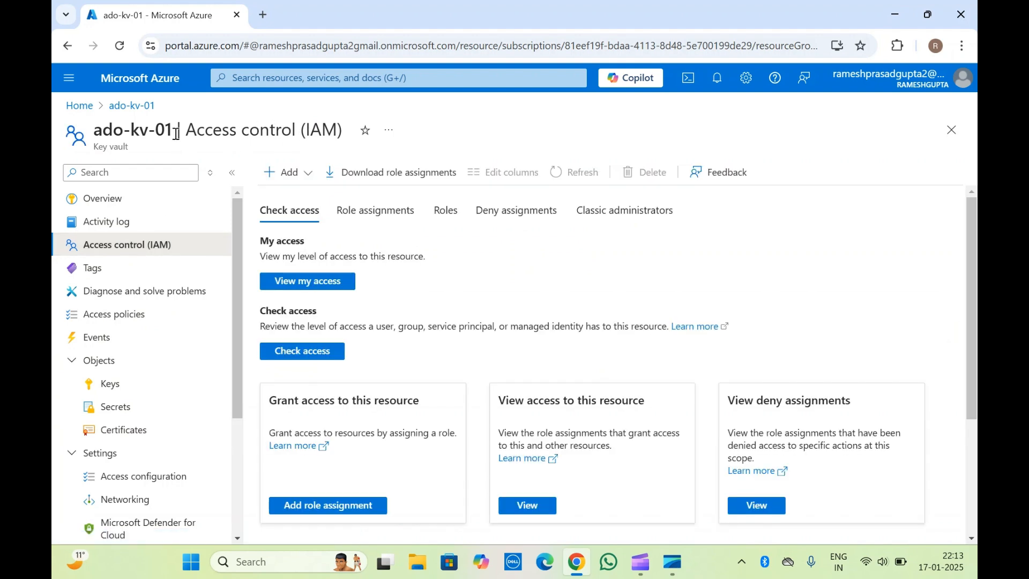
{"action": "left_click", "coordinate": [378, 218]}
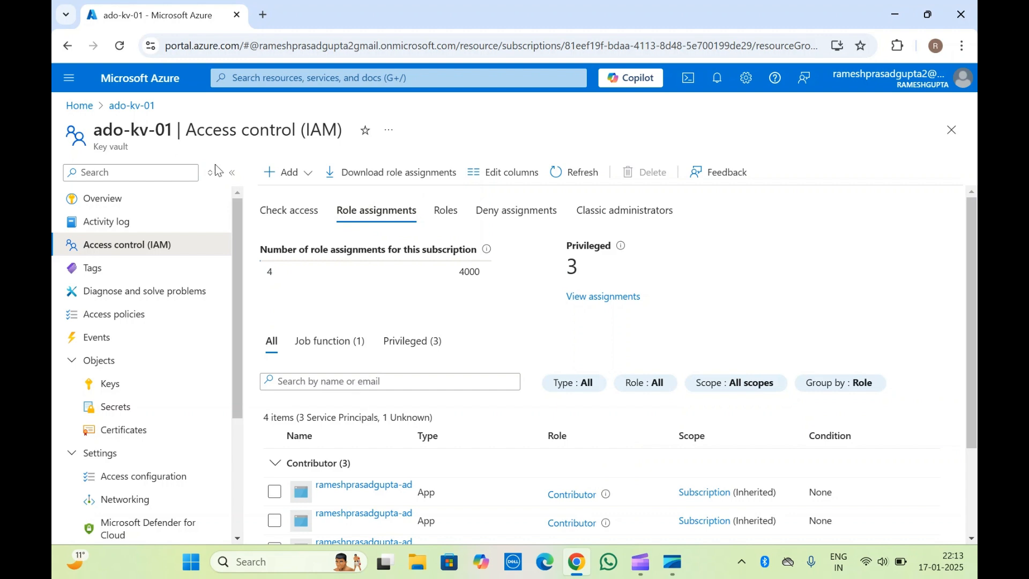
{"action": "scroll", "coordinate": [432, 432], "scroll_direction": "down", "scroll_amount": 2}
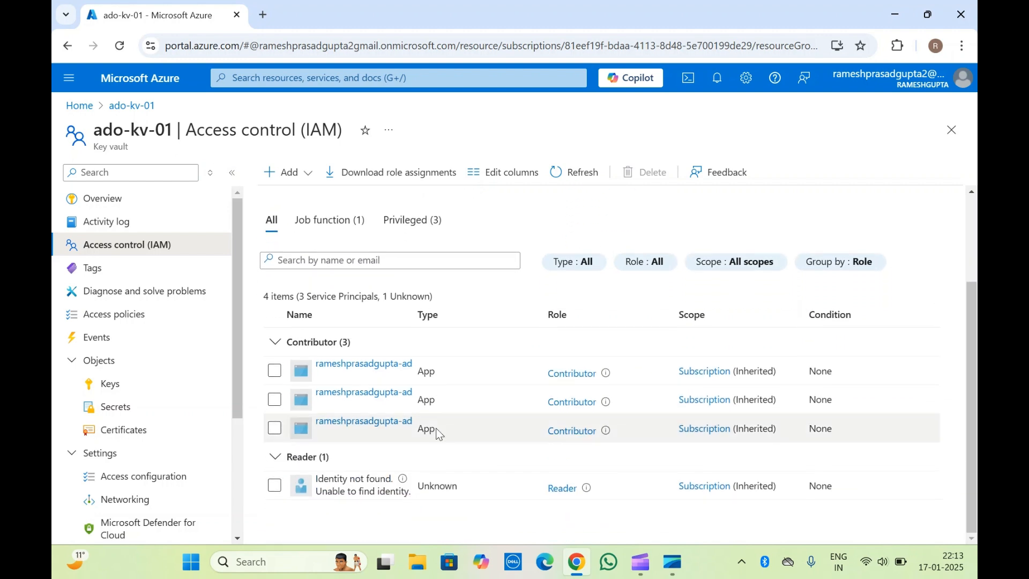
- Look through the vault's access policies and its secrets, keys and certificates
{"action": "left_click", "coordinate": [114, 320]}
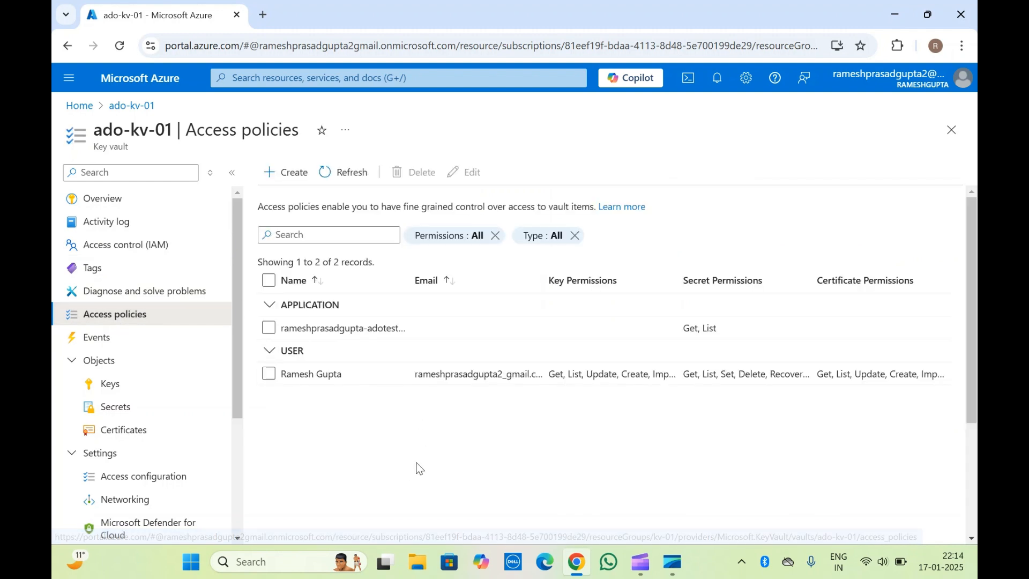
{"action": "left_click", "coordinate": [125, 417]}
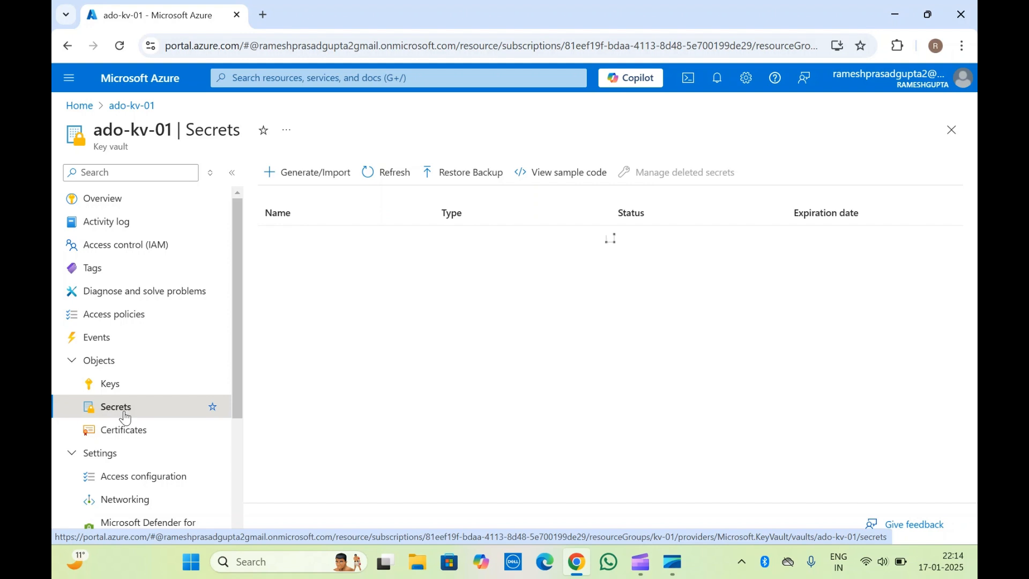
{"action": "left_click", "coordinate": [109, 383]}
{"action": "left_click", "coordinate": [120, 430]}
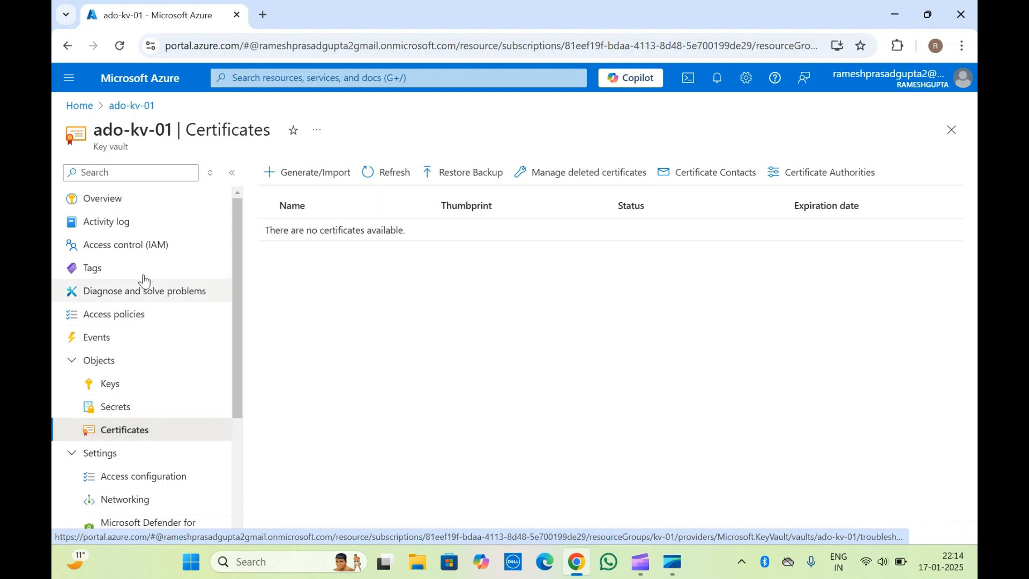
- Start a new access policy for ado-kv-01 from the Key, Secret, & Certificate Management template and review the selected permissions
{"action": "left_click", "coordinate": [122, 246]}
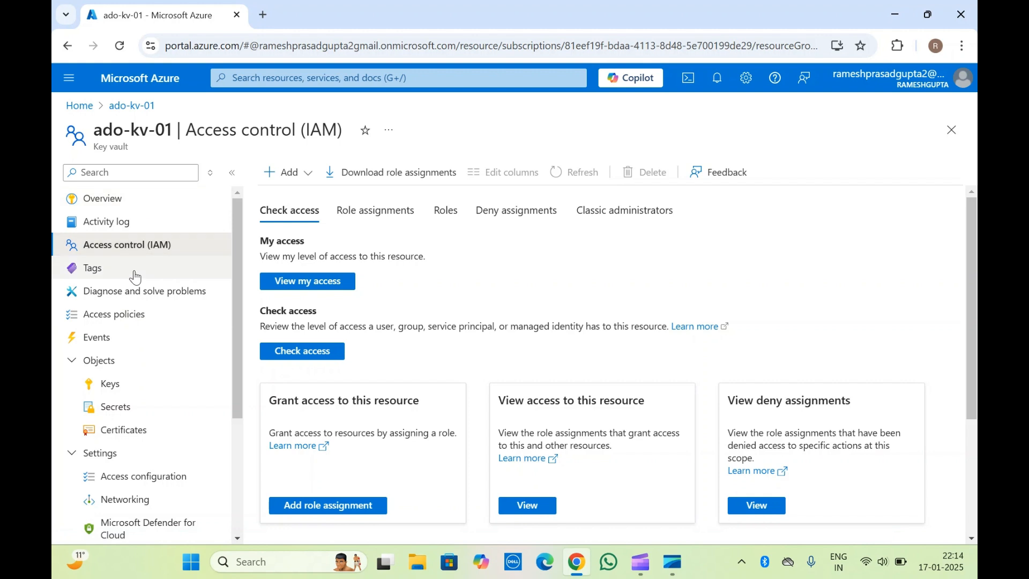
{"action": "left_click", "coordinate": [117, 322]}
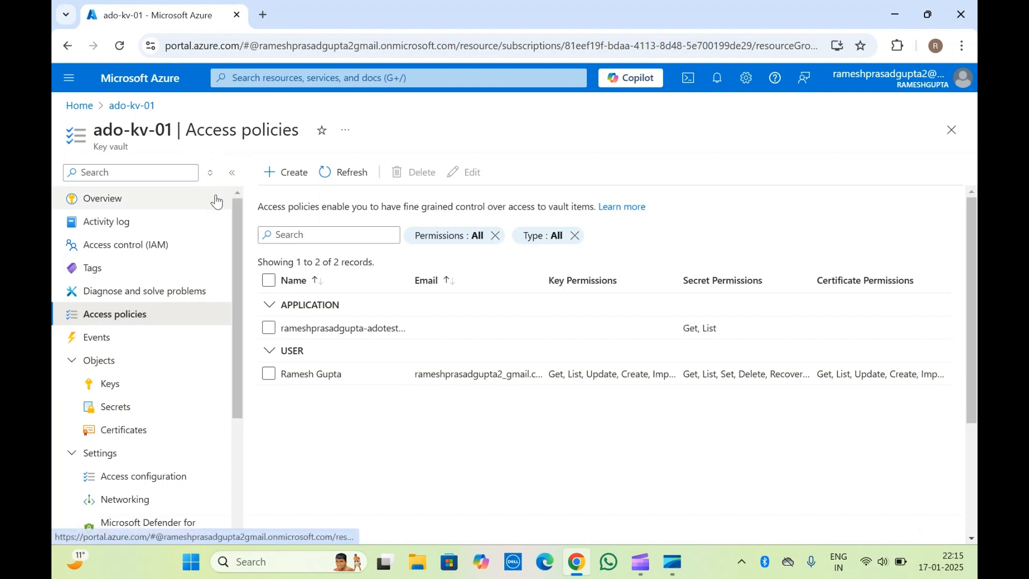
{"action": "left_click", "coordinate": [299, 172]}
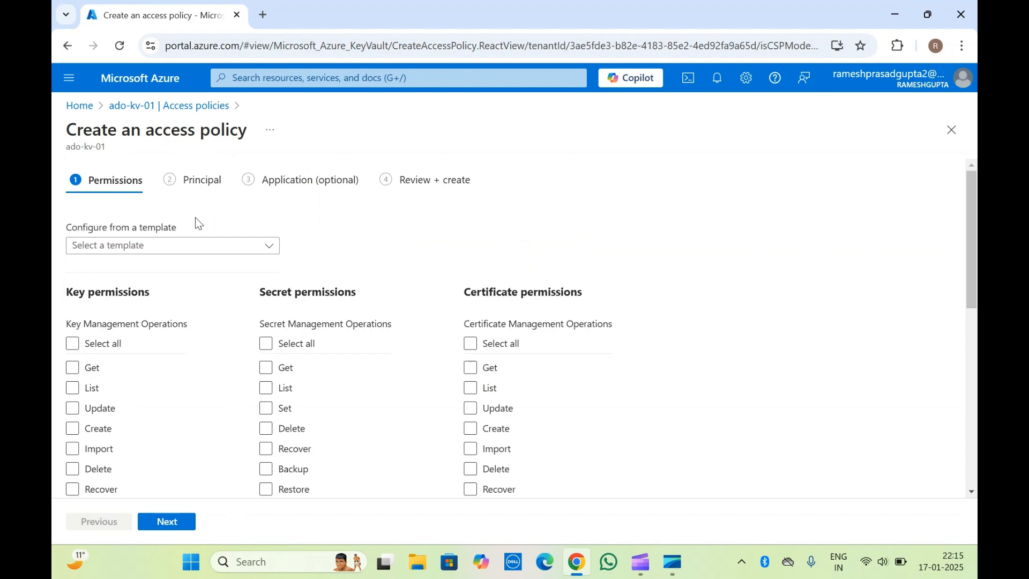
{"action": "left_click", "coordinate": [140, 247]}
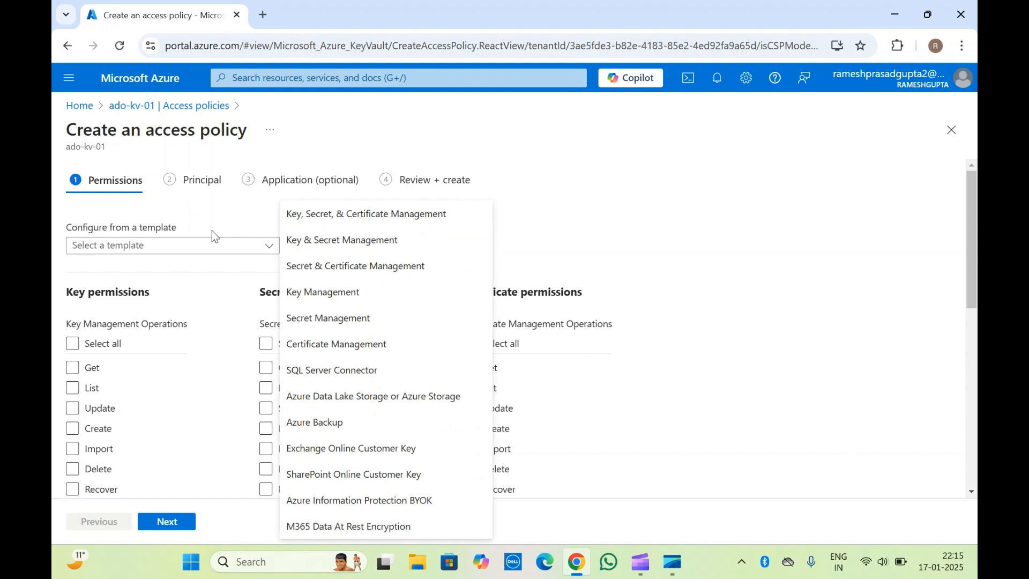
{"action": "left_click", "coordinate": [349, 214]}
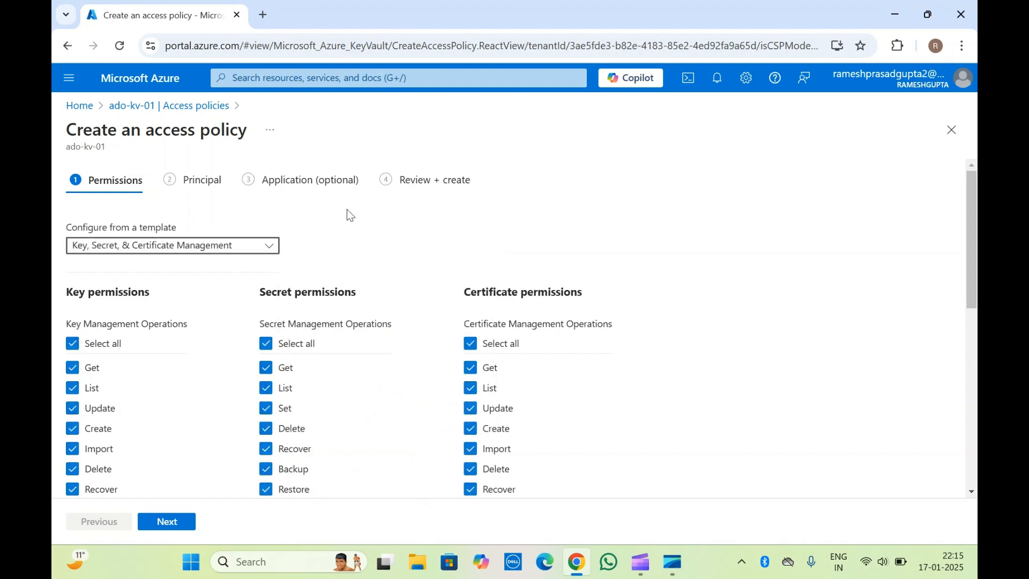
{"action": "scroll", "coordinate": [307, 455], "scroll_direction": "down", "scroll_amount": 3}
{"action": "scroll", "coordinate": [303, 456], "scroll_direction": "down", "scroll_amount": 5}
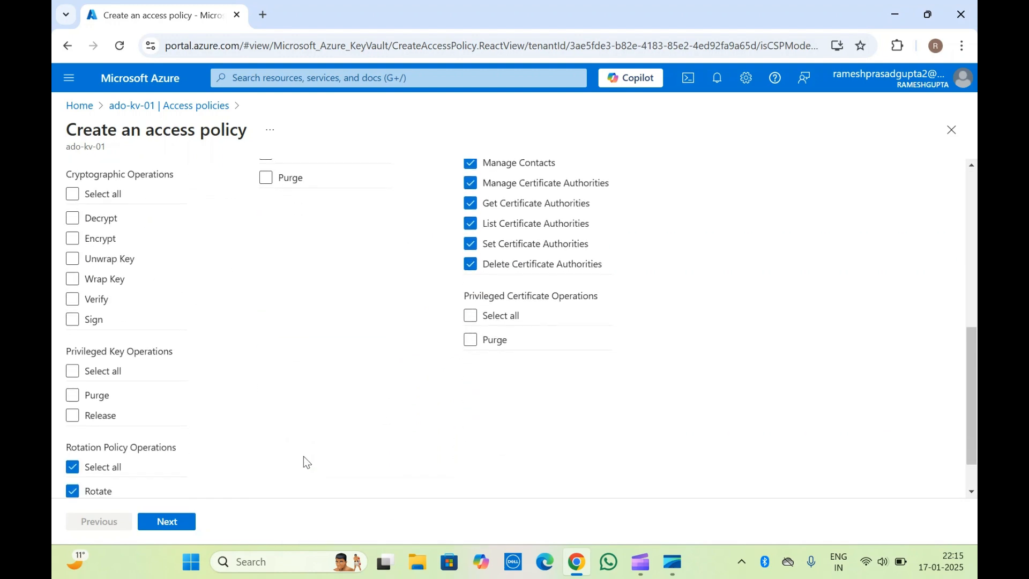
{"action": "scroll", "coordinate": [303, 455], "scroll_direction": "up", "scroll_amount": 8}
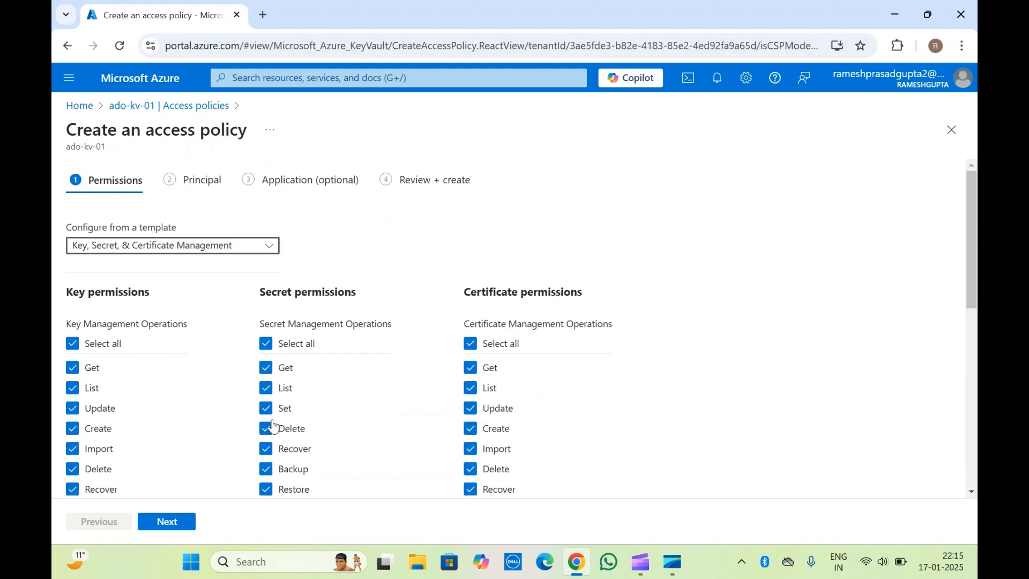
- Limit the new policy's key management permissions to Get, List and Update
{"action": "left_click", "coordinate": [138, 246]}
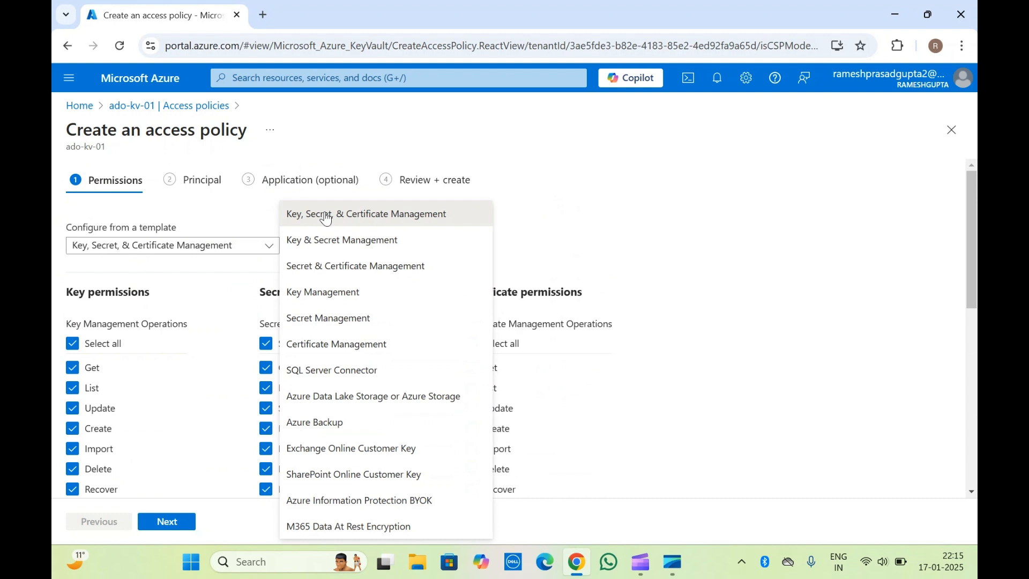
{"action": "left_click", "coordinate": [199, 221]}
{"action": "scroll", "coordinate": [138, 434], "scroll_direction": "down", "scroll_amount": 1}
{"action": "scroll", "coordinate": [139, 436], "scroll_direction": "down", "scroll_amount": 2}
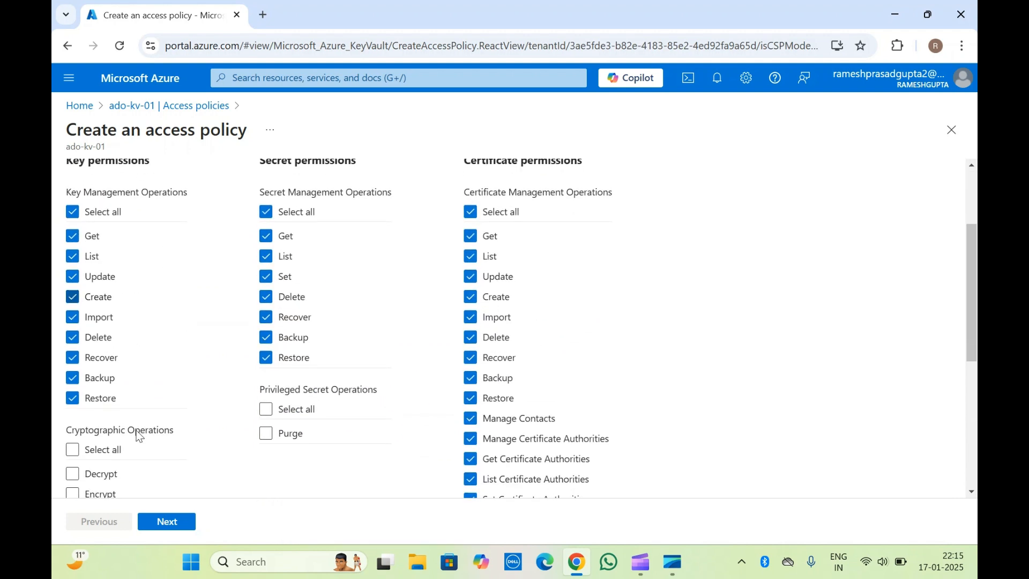
{"action": "left_click", "coordinate": [75, 217]}
{"action": "left_click", "coordinate": [75, 240]}
{"action": "left_click", "coordinate": [75, 260]}
{"action": "left_click", "coordinate": [73, 277]}
{"action": "scroll", "coordinate": [76, 300], "scroll_direction": "up", "scroll_amount": 2}
- Reapply the Key, Secret, & Certificate Management template to reset the policy's permissions
{"action": "left_click", "coordinate": [130, 235]}
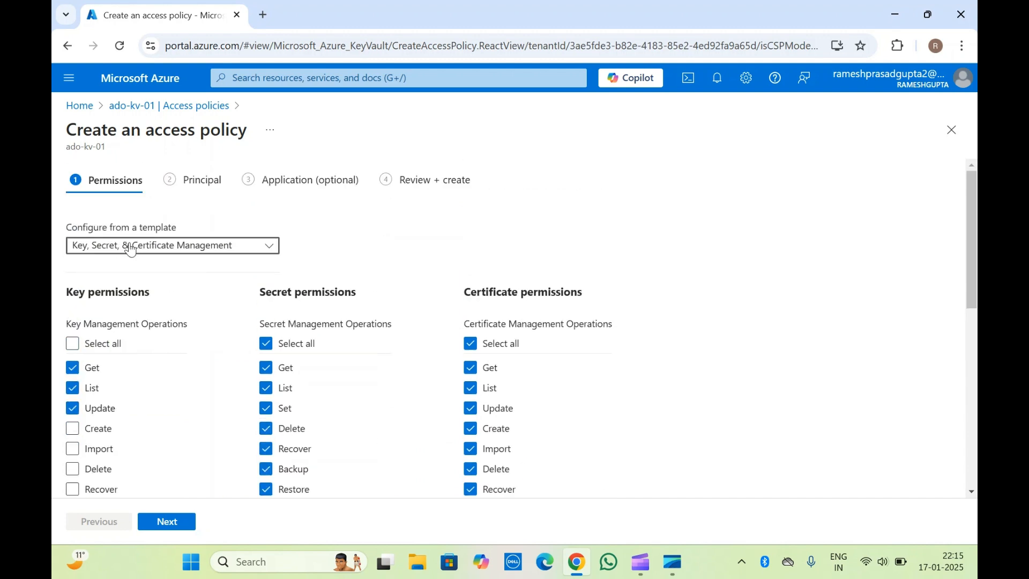
{"action": "left_click", "coordinate": [328, 213]}
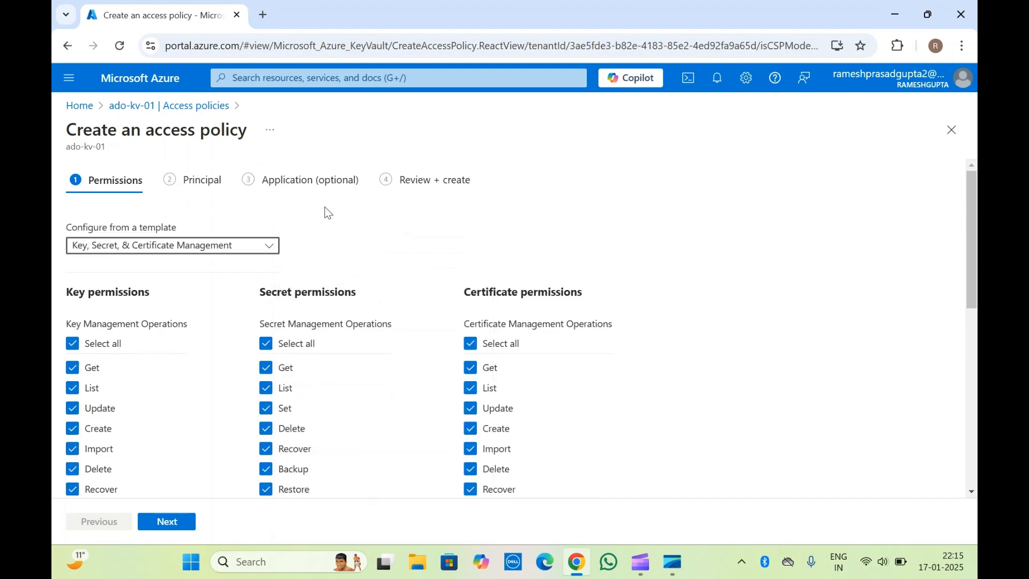
{"action": "scroll", "coordinate": [175, 329], "scroll_direction": "down", "scroll_amount": 3}
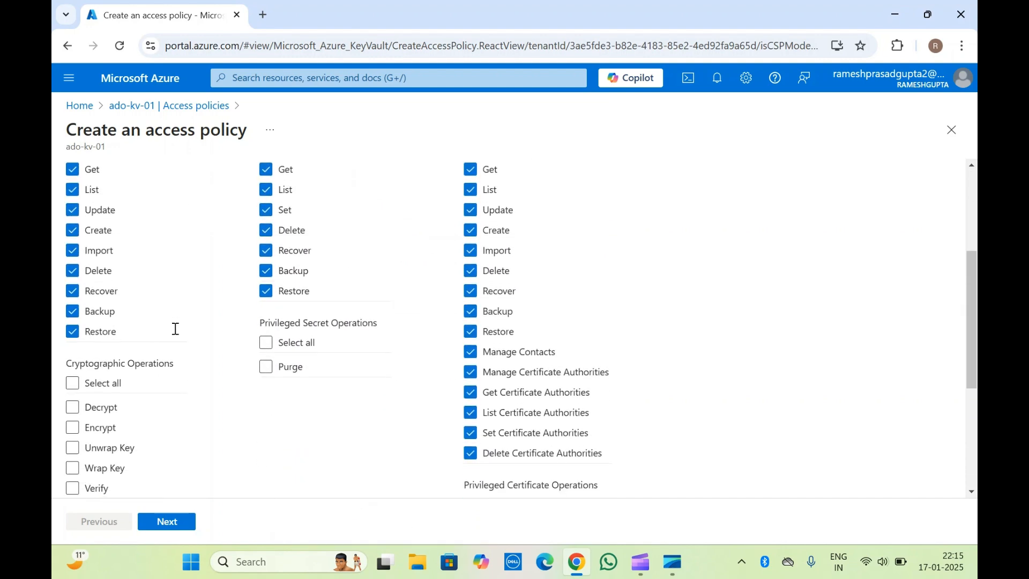
{"action": "scroll", "coordinate": [176, 329], "scroll_direction": "up", "scroll_amount": 3}
- Switch the access policy's permission template to Key Management
{"action": "left_click", "coordinate": [163, 248]}
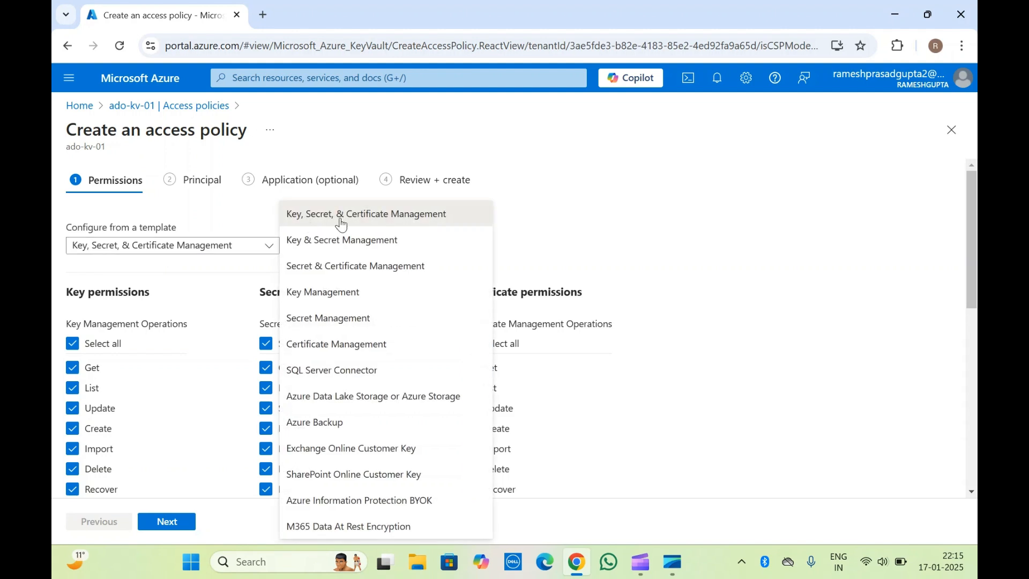
{"action": "left_click", "coordinate": [192, 215]}
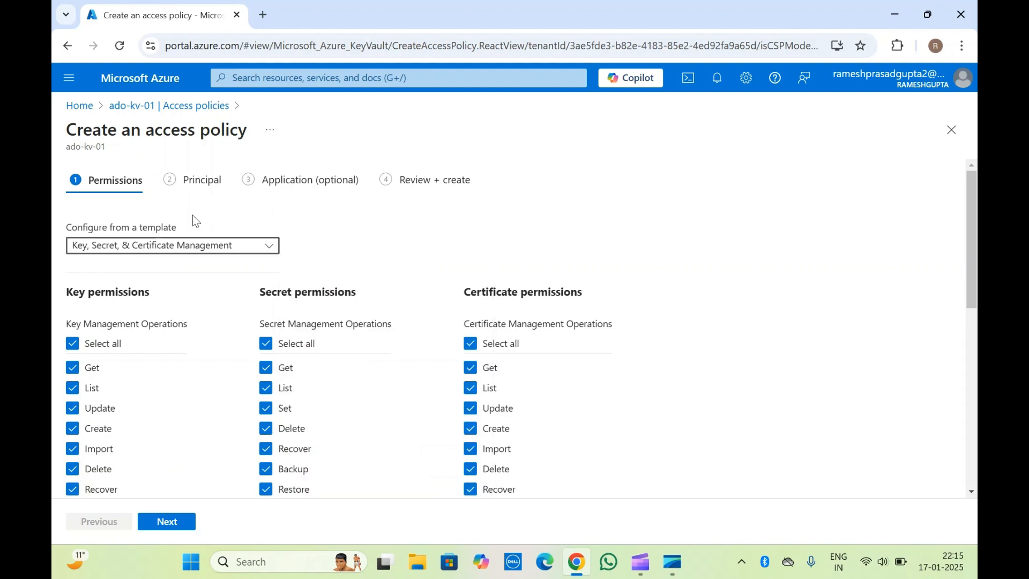
{"action": "left_click", "coordinate": [193, 250]}
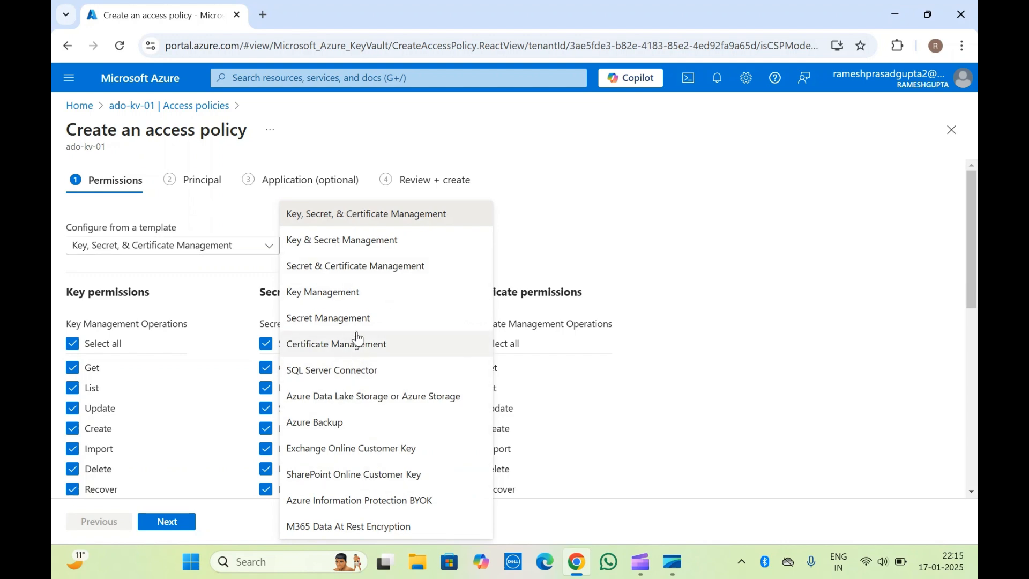
{"action": "left_click", "coordinate": [337, 299]}
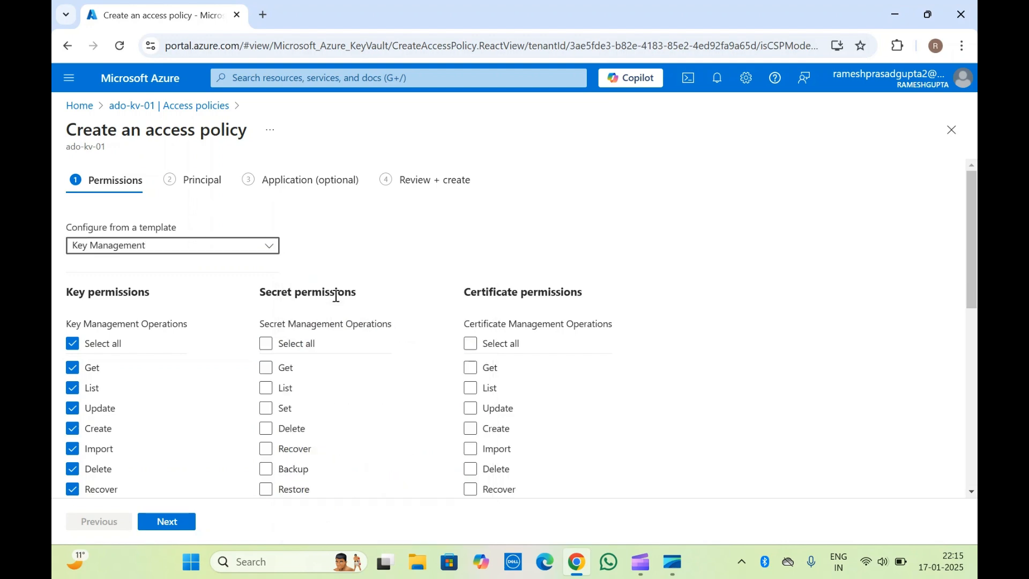
- Switch the access policy's template to Key & Secret Management and review the key and secret permissions it selects
{"action": "scroll", "coordinate": [177, 343], "scroll_direction": "down", "scroll_amount": 3}
{"action": "scroll", "coordinate": [169, 344], "scroll_direction": "up", "scroll_amount": 3}
{"action": "scroll", "coordinate": [90, 273], "scroll_direction": "down", "scroll_amount": 2}
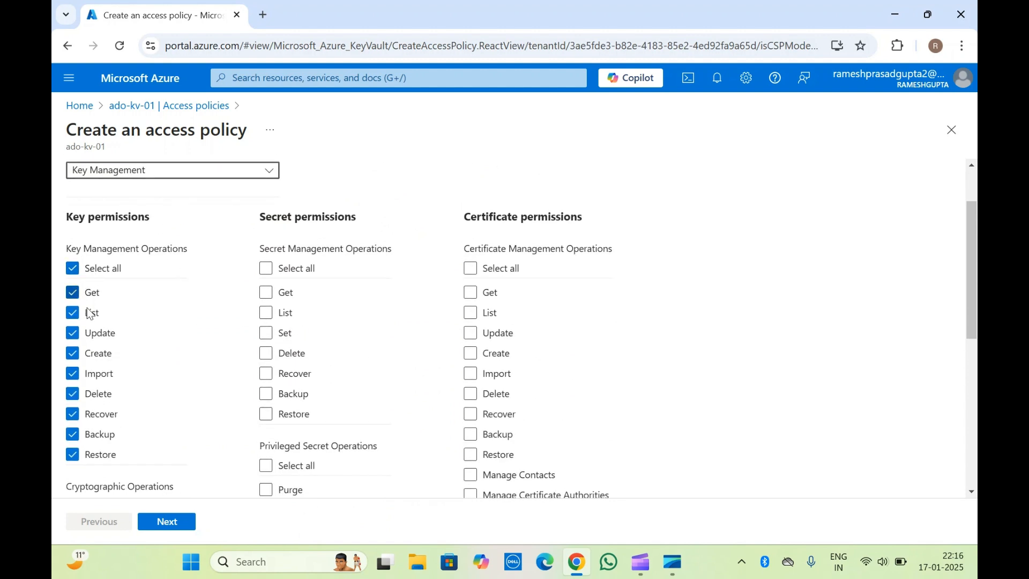
{"action": "scroll", "coordinate": [114, 309], "scroll_direction": "up", "scroll_amount": 2}
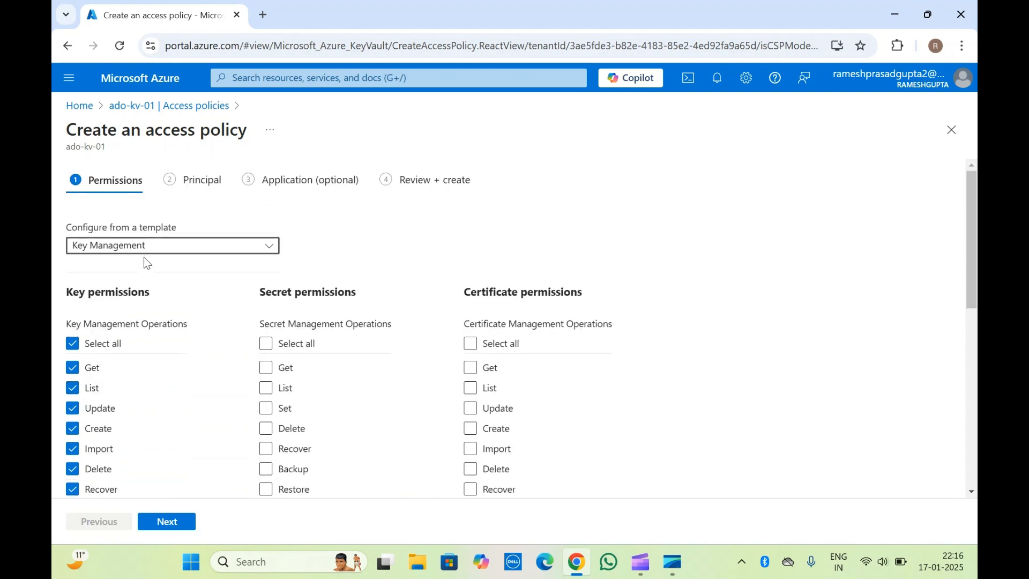
{"action": "left_click", "coordinate": [159, 251]}
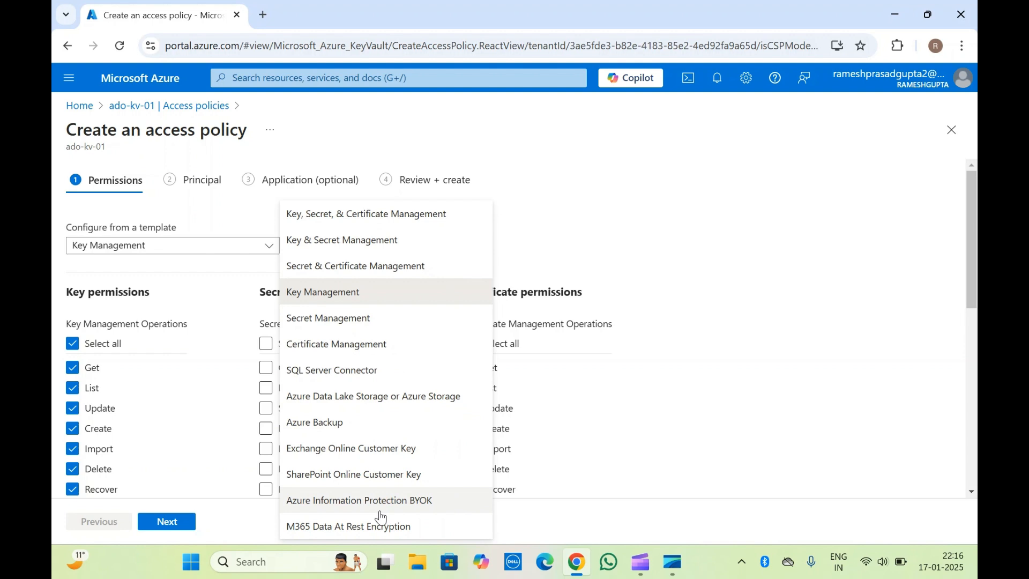
{"action": "left_click", "coordinate": [341, 243]}
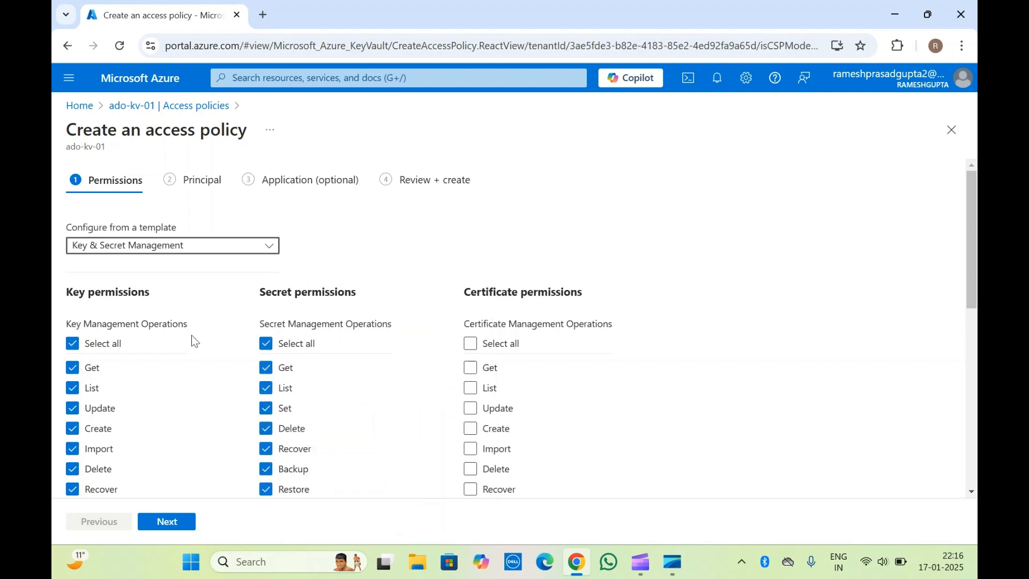
{"action": "scroll", "coordinate": [192, 335], "scroll_direction": "down", "scroll_amount": 2}
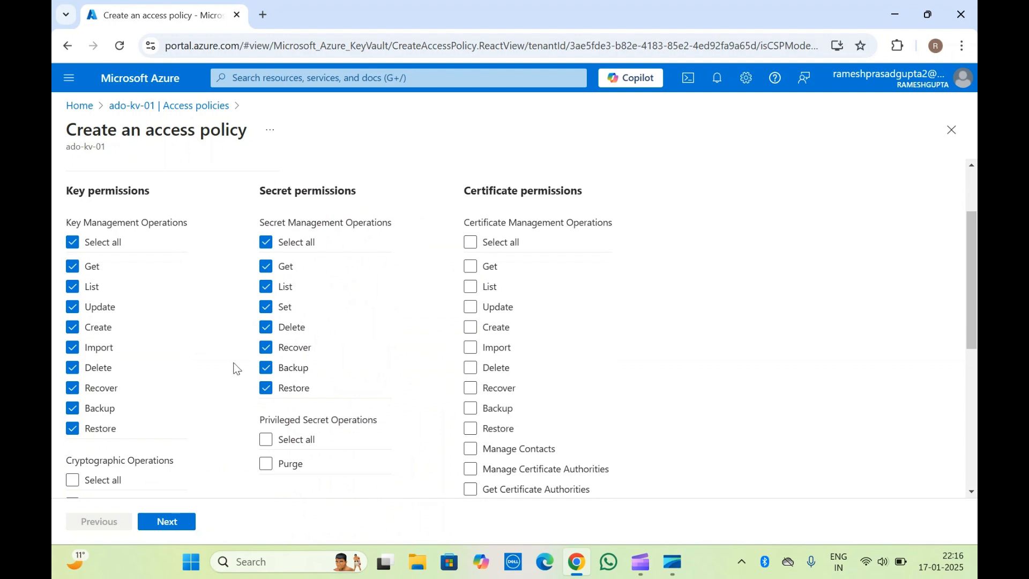
{"action": "scroll", "coordinate": [269, 311], "scroll_direction": "up", "scroll_amount": 2}
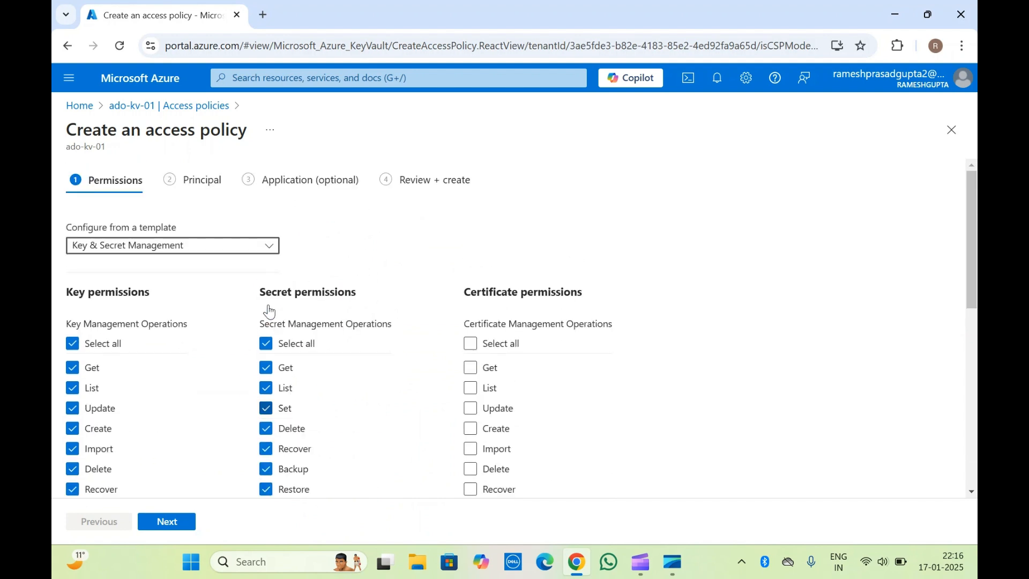
- Select only the Get and List key management permissions for the access policy
{"action": "left_click", "coordinate": [118, 253]}
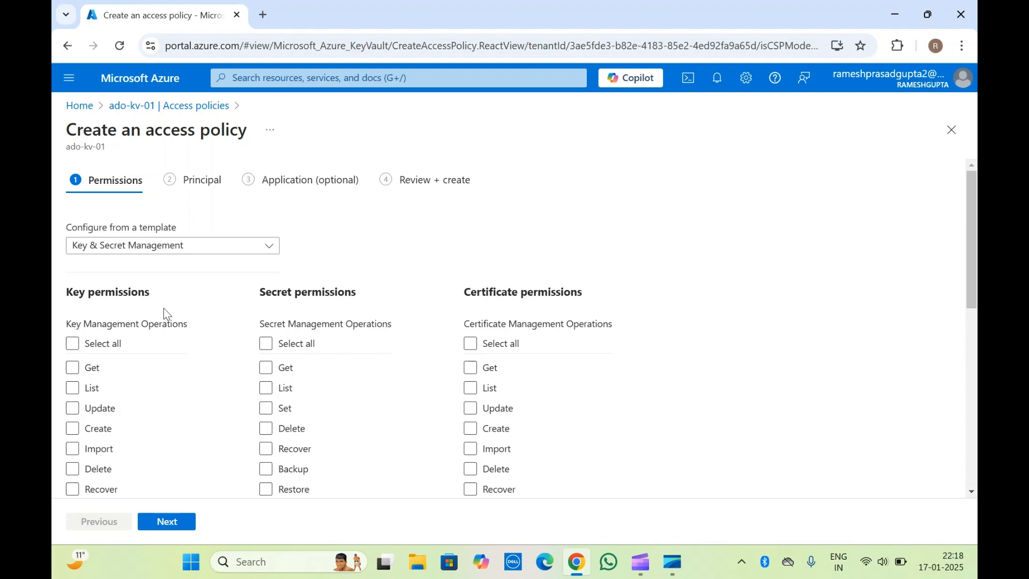
{"action": "left_click", "coordinate": [119, 386]}
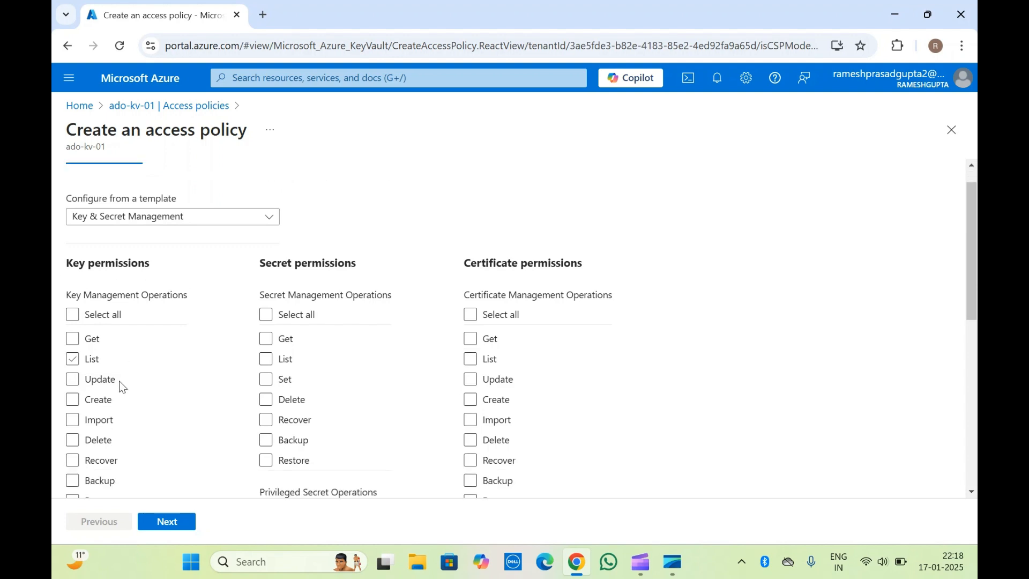
{"action": "scroll", "coordinate": [119, 383], "scroll_direction": "down", "scroll_amount": 2}
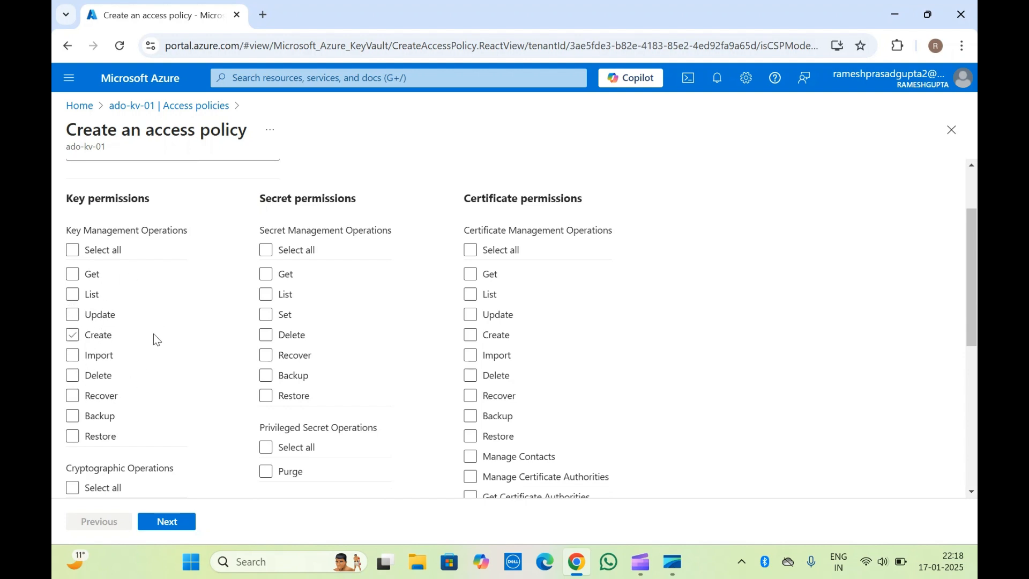
{"action": "scroll", "coordinate": [154, 336], "scroll_direction": "up", "scroll_amount": 2}
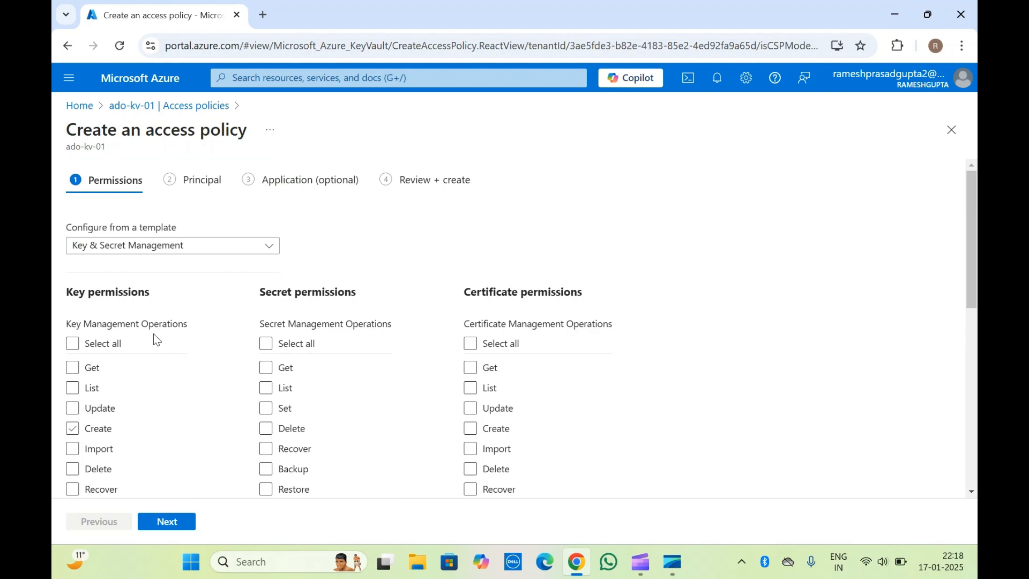
{"action": "scroll", "coordinate": [125, 300], "scroll_direction": "down", "scroll_amount": 2}
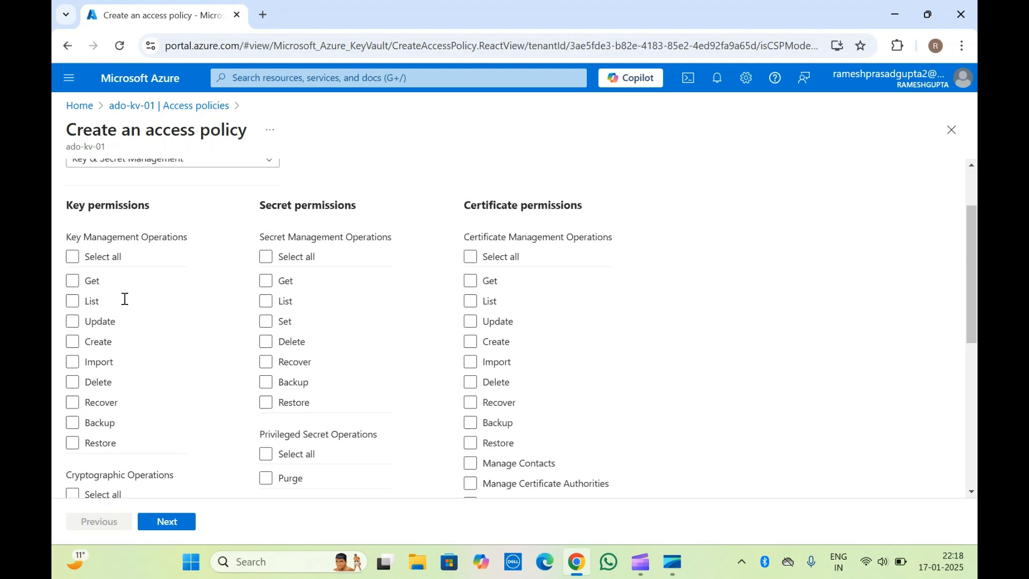
{"action": "left_click", "coordinate": [72, 283]}
{"action": "left_click", "coordinate": [74, 303]}
{"action": "scroll", "coordinate": [144, 285], "scroll_direction": "up", "scroll_amount": 2}
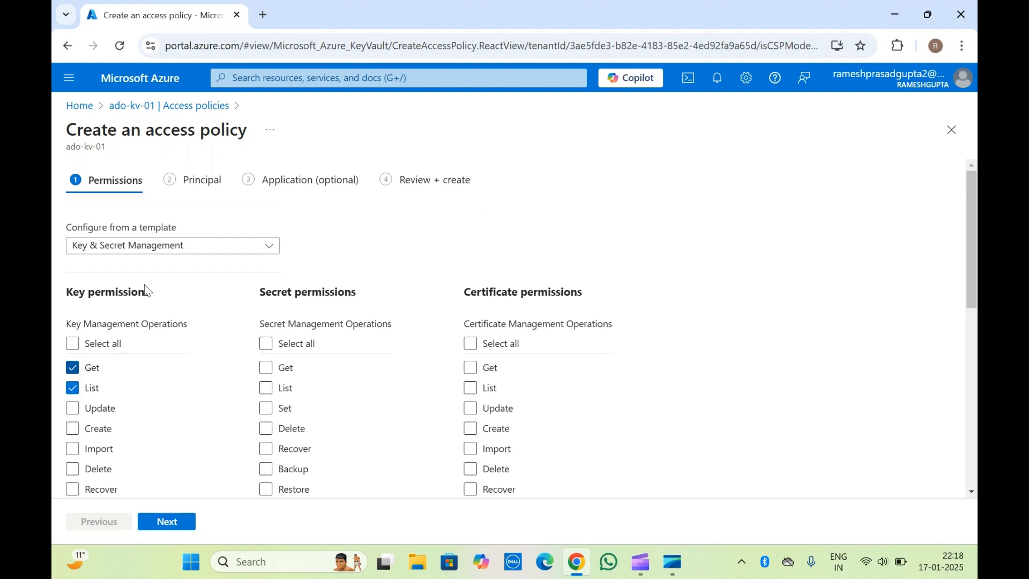
- Reduce the key management permissions to Get only and allow Get among the secret management permissions
{"action": "scroll", "coordinate": [145, 287], "scroll_direction": "down", "scroll_amount": 2}
{"action": "scroll", "coordinate": [144, 285], "scroll_direction": "up", "scroll_amount": 2}
{"action": "scroll", "coordinate": [79, 395], "scroll_direction": "down", "scroll_amount": 2}
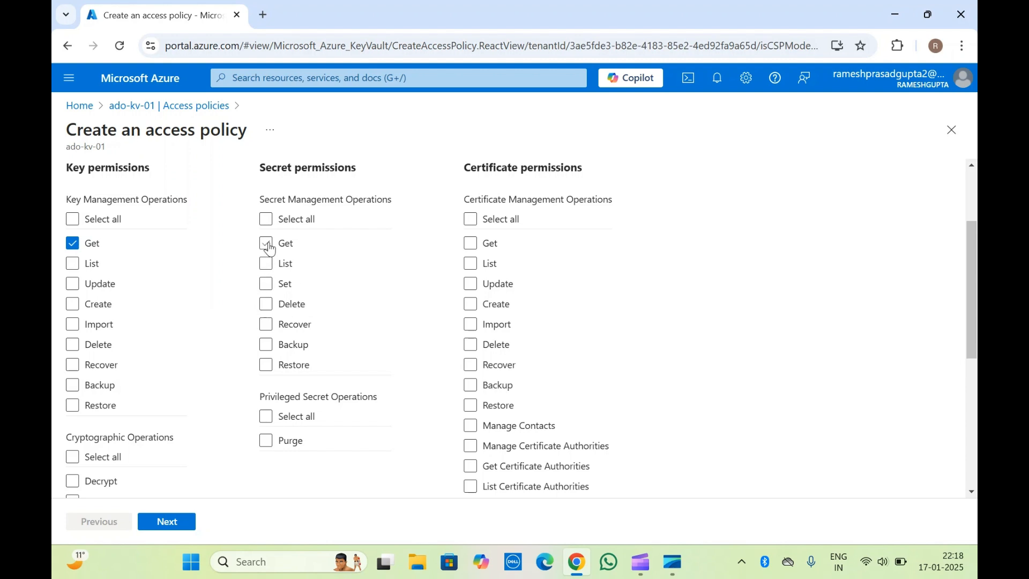
{"action": "scroll", "coordinate": [270, 250], "scroll_direction": "up", "scroll_amount": 3}
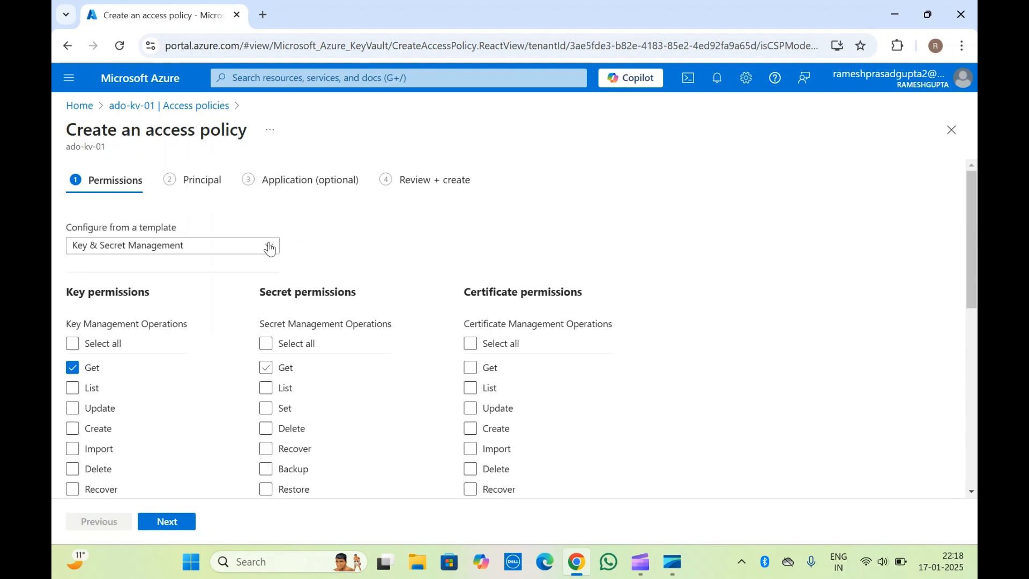
{"action": "triple_click", "coordinate": [95, 294]}
{"action": "left_click", "coordinate": [280, 371]}
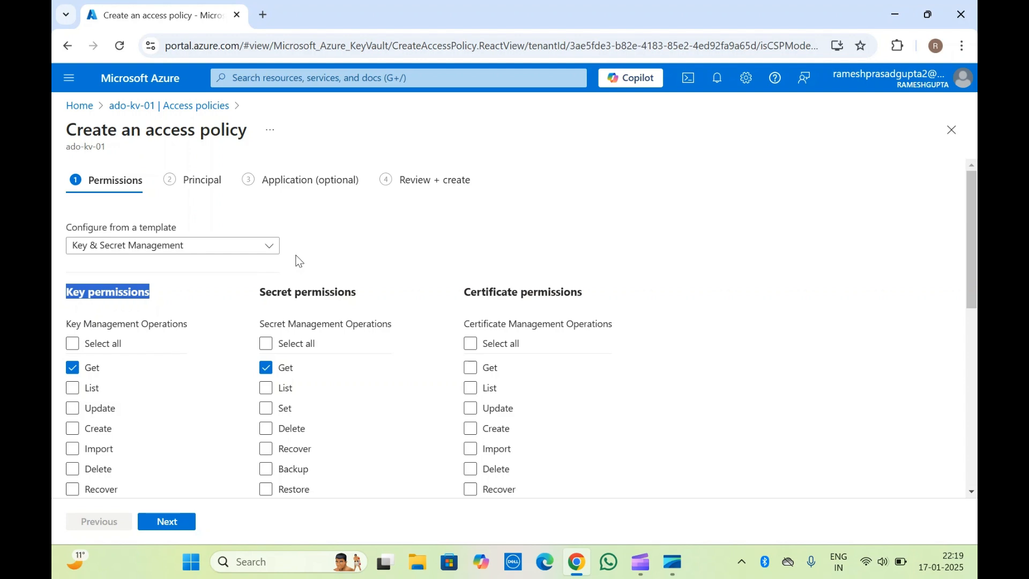
{"action": "left_click", "coordinate": [238, 225]}
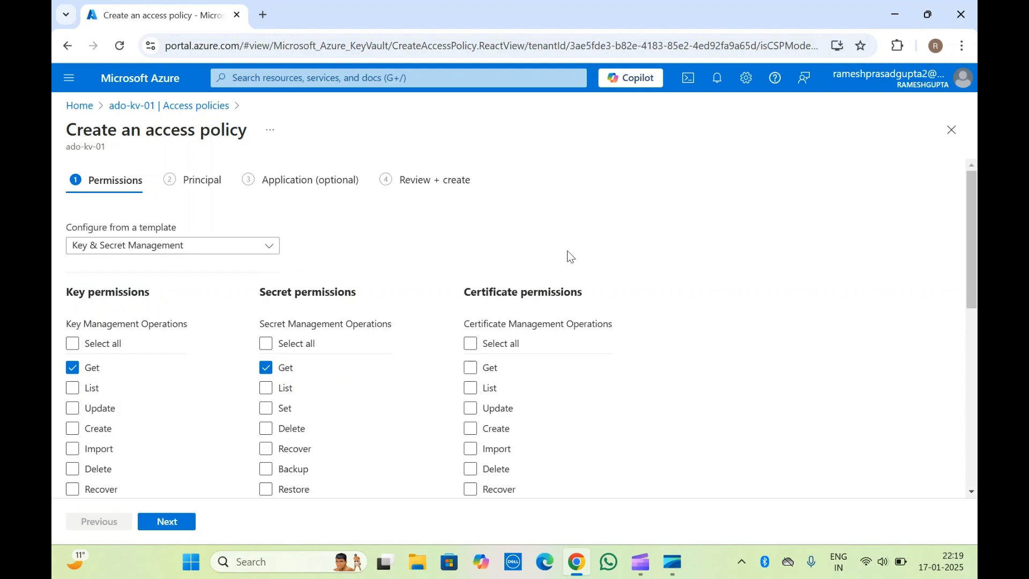
- Allow Get, List and Update for certificates, and add Set and Delete to the secret management permissions
{"action": "left_click", "coordinate": [471, 369]}
{"action": "scroll", "coordinate": [440, 339], "scroll_direction": "down", "scroll_amount": 1}
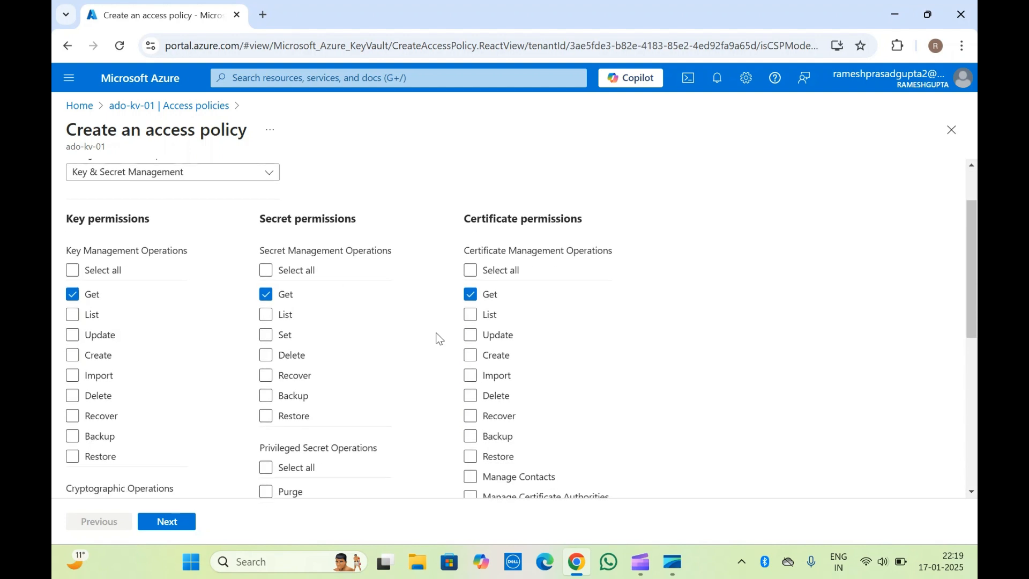
{"action": "left_click", "coordinate": [471, 316]}
{"action": "left_click", "coordinate": [470, 335]}
{"action": "left_click", "coordinate": [267, 336]}
{"action": "left_click", "coordinate": [266, 356]}
- Review the cryptographic, privileged and rotation policy operations that the access policy offers
{"action": "scroll", "coordinate": [266, 361], "scroll_direction": "down", "scroll_amount": 1}
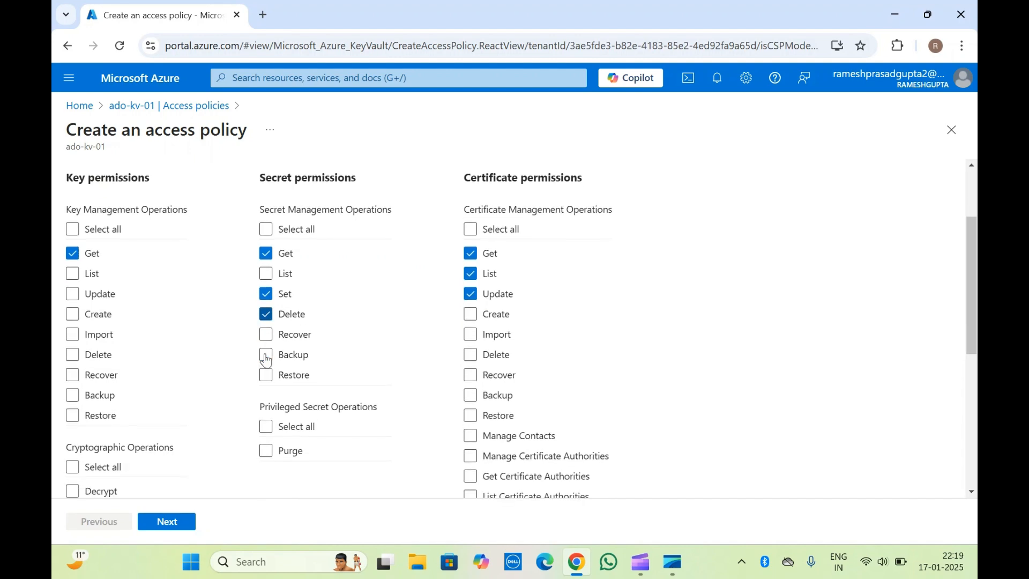
{"action": "scroll", "coordinate": [266, 361], "scroll_direction": "up", "scroll_amount": 2}
{"action": "scroll", "coordinate": [266, 360], "scroll_direction": "down", "scroll_amount": 5}
{"action": "scroll", "coordinate": [266, 360], "scroll_direction": "up", "scroll_amount": 4}
{"action": "scroll", "coordinate": [266, 359], "scroll_direction": "down", "scroll_amount": 5}
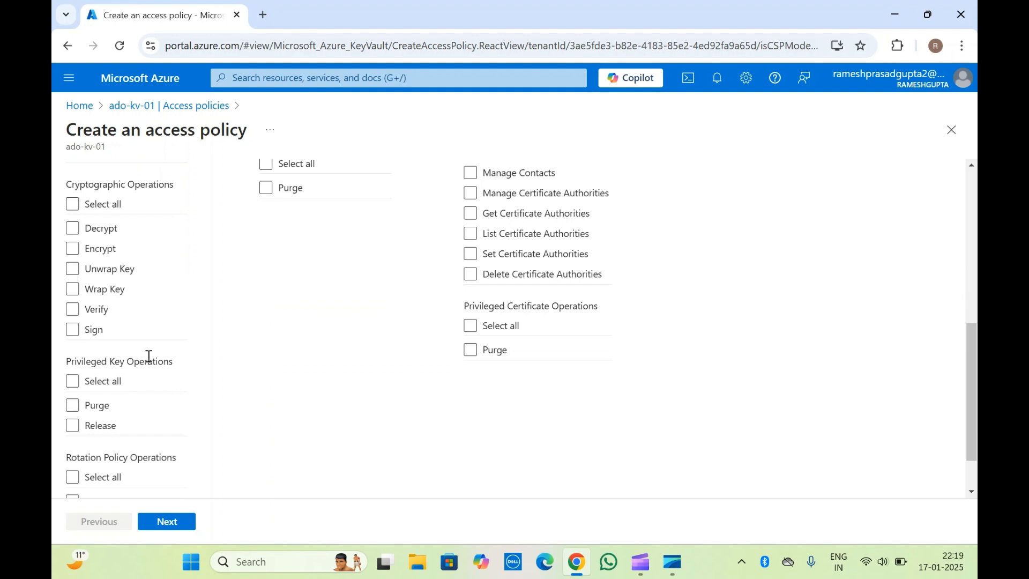
{"action": "scroll", "coordinate": [149, 356], "scroll_direction": "down", "scroll_amount": 1}
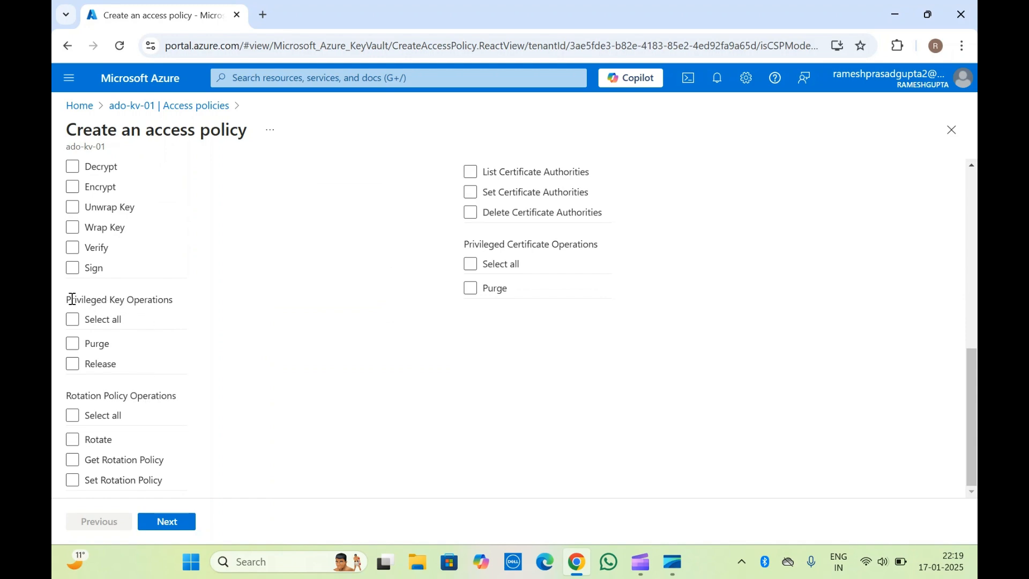
{"action": "scroll", "coordinate": [73, 299], "scroll_direction": "up", "scroll_amount": 5}
{"action": "scroll", "coordinate": [207, 291], "scroll_direction": "up", "scroll_amount": 2}
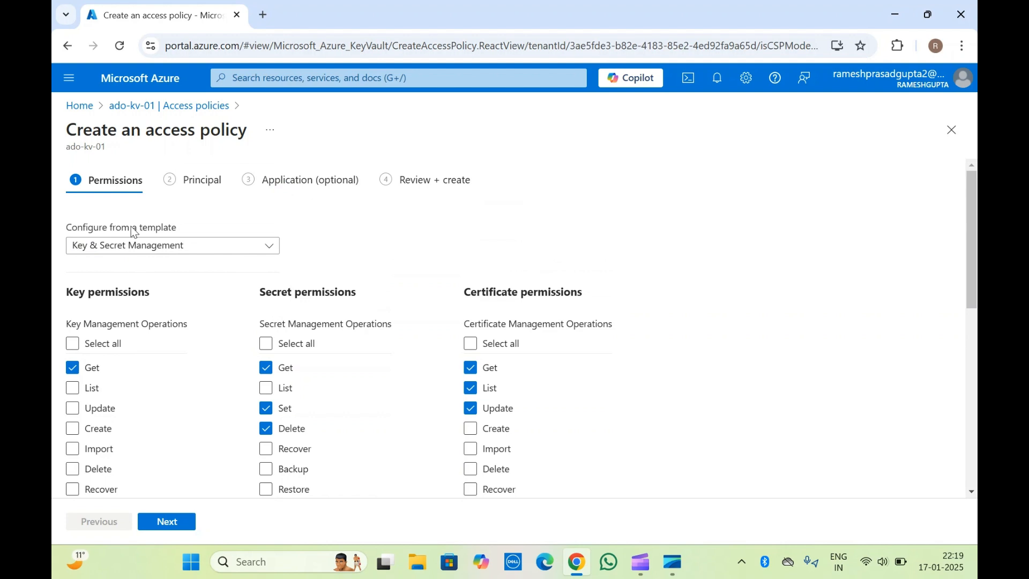
- Look through the available permission templates and recheck the permissions across keys, secrets and certificates
{"action": "left_click", "coordinate": [148, 250]}
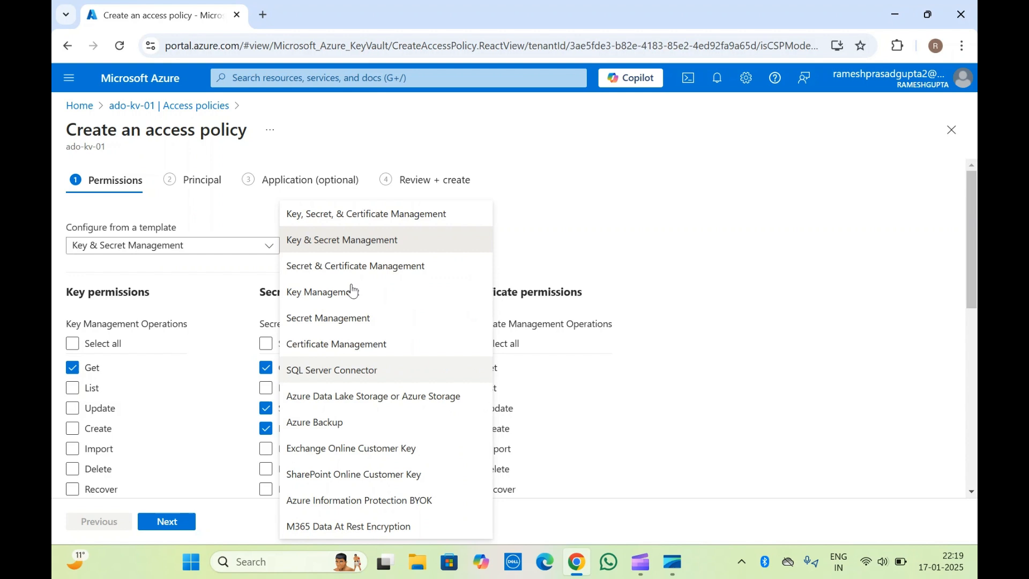
{"action": "left_click", "coordinate": [158, 207]}
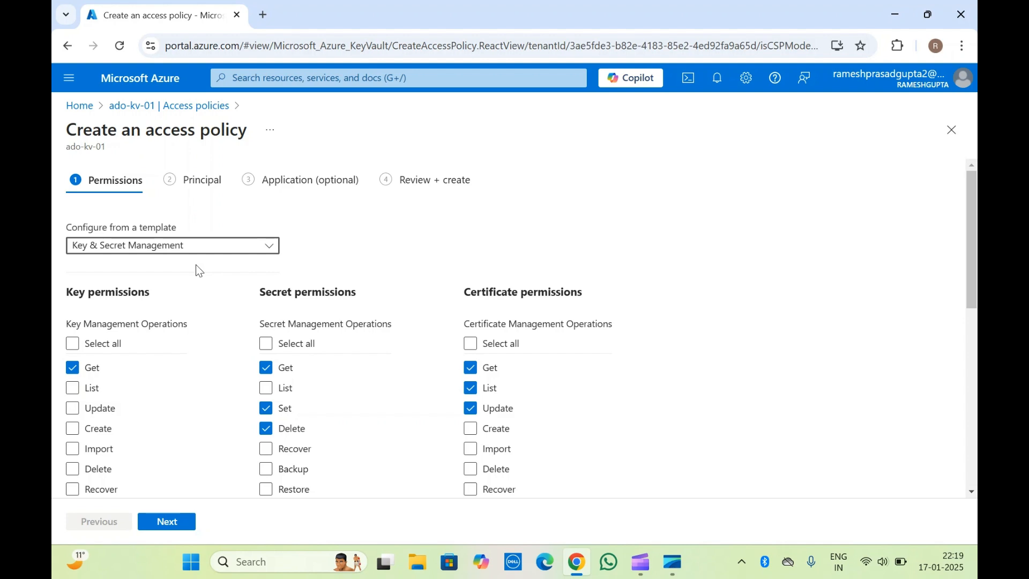
{"action": "triple_click", "coordinate": [106, 297]}
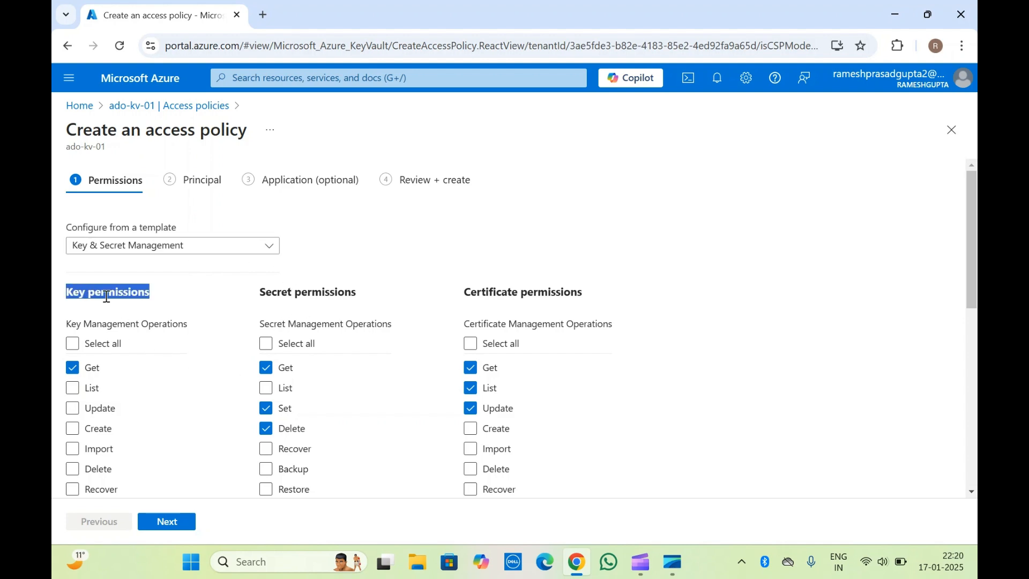
{"action": "left_click", "coordinate": [281, 287]}
{"action": "scroll", "coordinate": [280, 288], "scroll_direction": "down", "scroll_amount": 4}
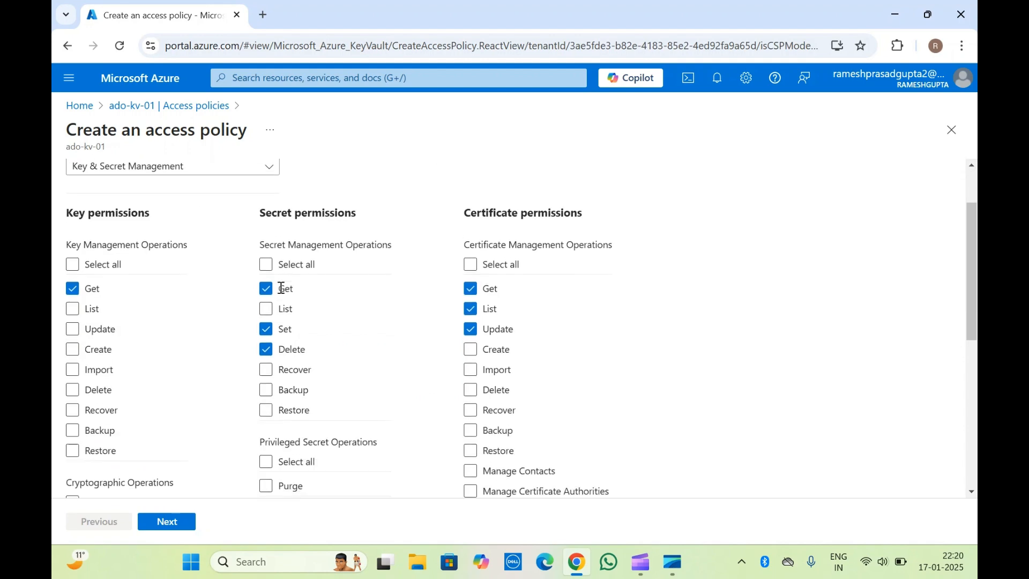
{"action": "scroll", "coordinate": [281, 288], "scroll_direction": "down", "scroll_amount": 4}
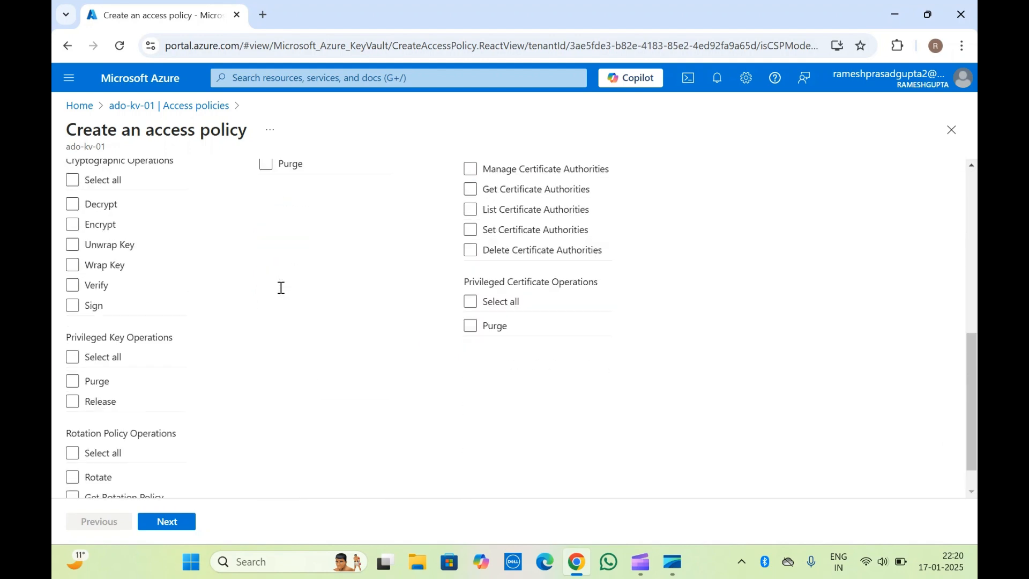
{"action": "scroll", "coordinate": [280, 287], "scroll_direction": "up", "scroll_amount": 8}
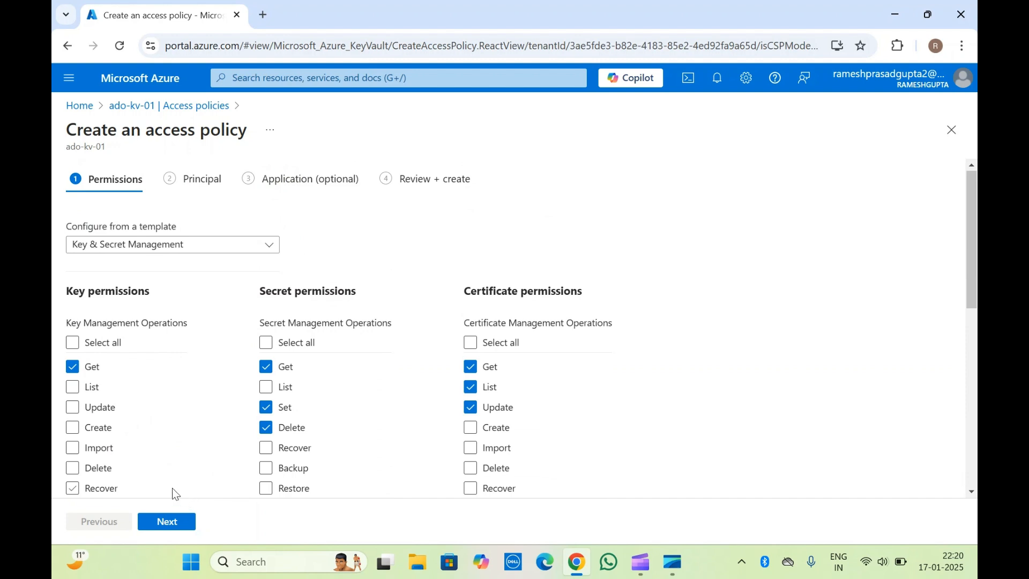
- Apply the Key, Secret, & Certificate Management template and continue to the policy's principal selection
{"action": "left_click", "coordinate": [197, 245]}
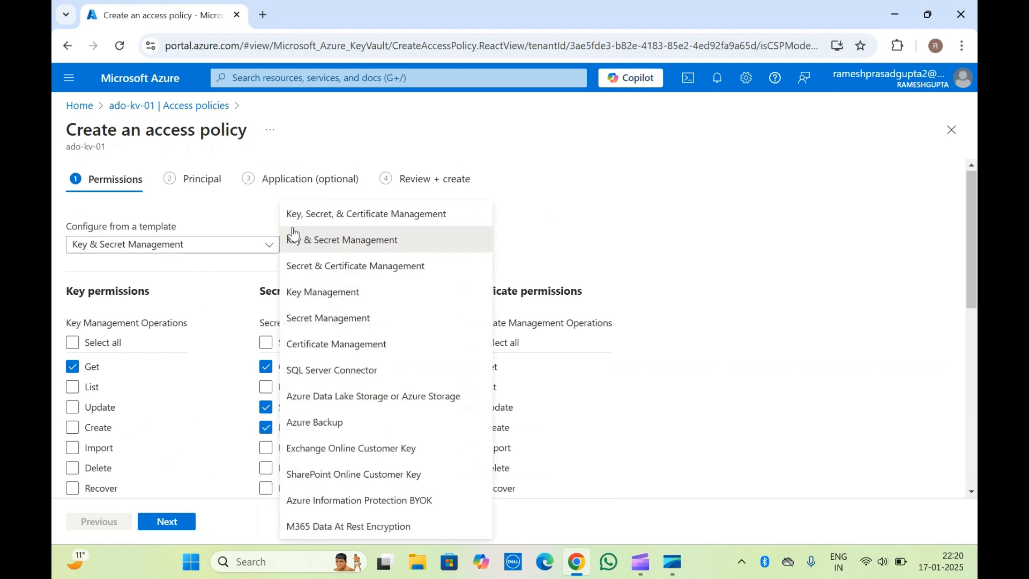
{"action": "left_click", "coordinate": [322, 217]}
{"action": "left_click", "coordinate": [168, 528]}
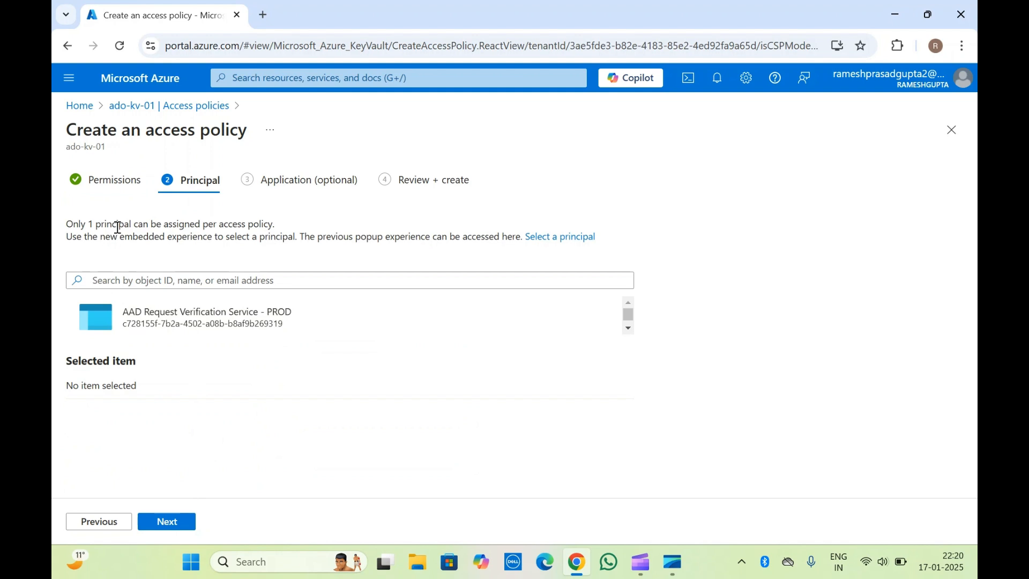
- Look through the list of principals that can be assigned to the access policy
{"action": "left_click", "coordinate": [188, 277]}
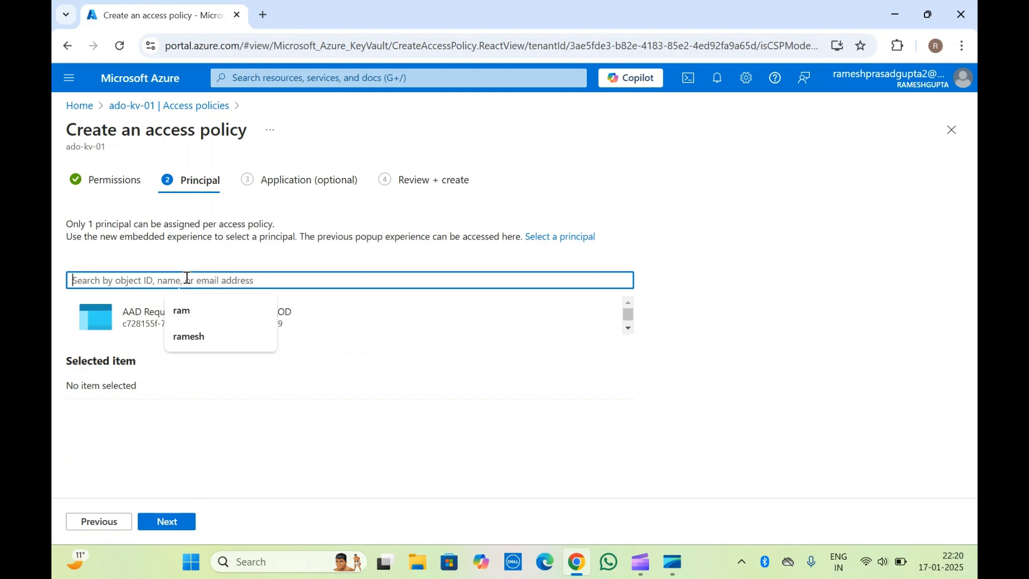
{"action": "left_click", "coordinate": [159, 247]}
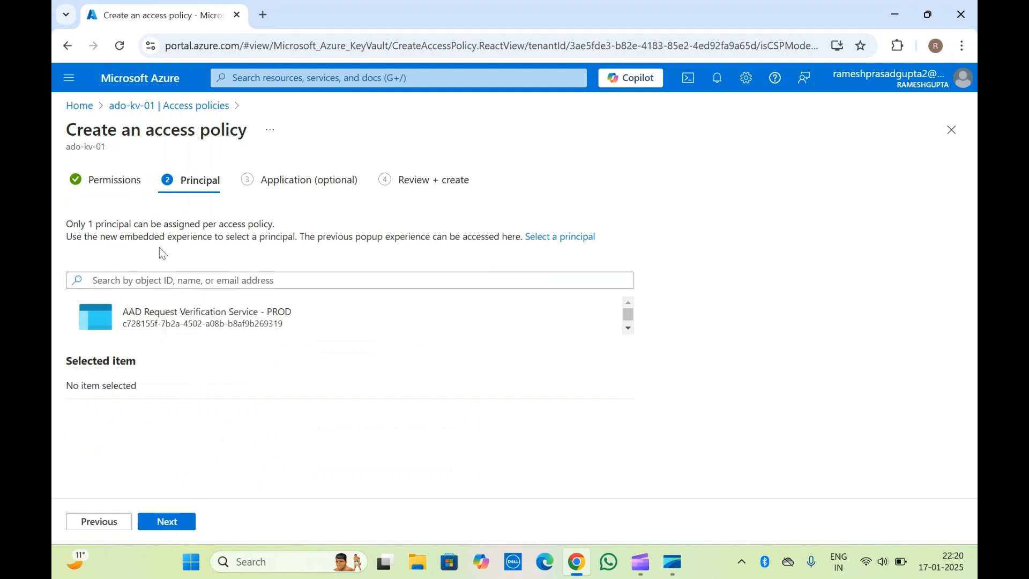
{"action": "left_click", "coordinate": [149, 284]}
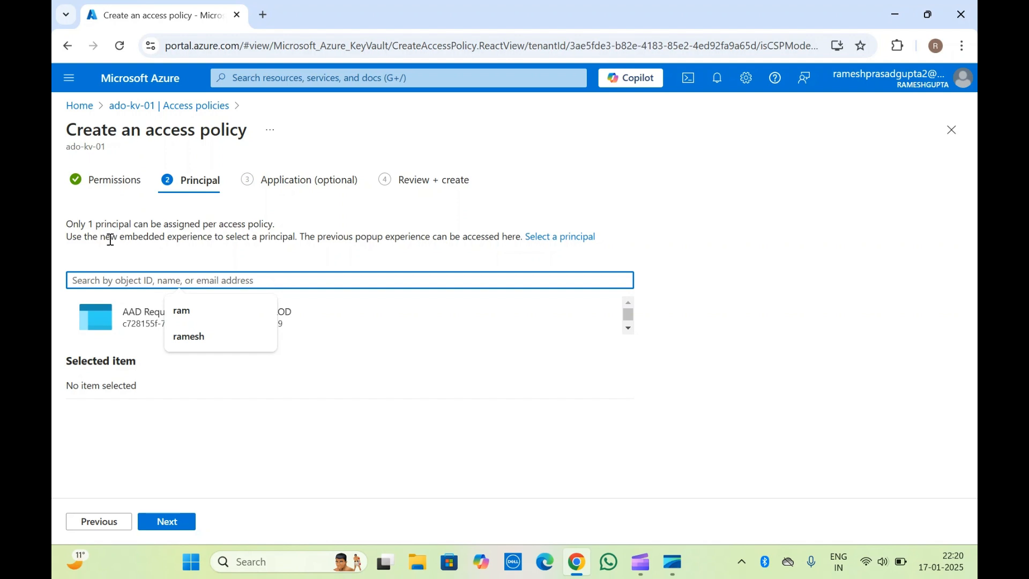
{"action": "left_click", "coordinate": [168, 232]}
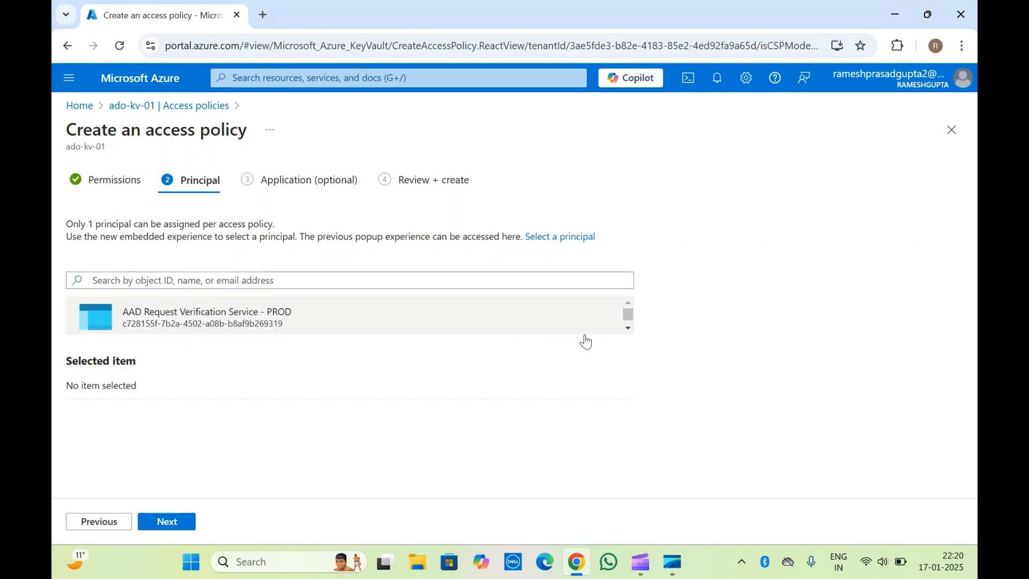
{"action": "left_click", "coordinate": [626, 330]}
{"action": "left_click", "coordinate": [626, 330]}
{"action": "left_click", "coordinate": [626, 329]}
{"action": "left_click", "coordinate": [625, 329]}
{"action": "left_click", "coordinate": [628, 329]}
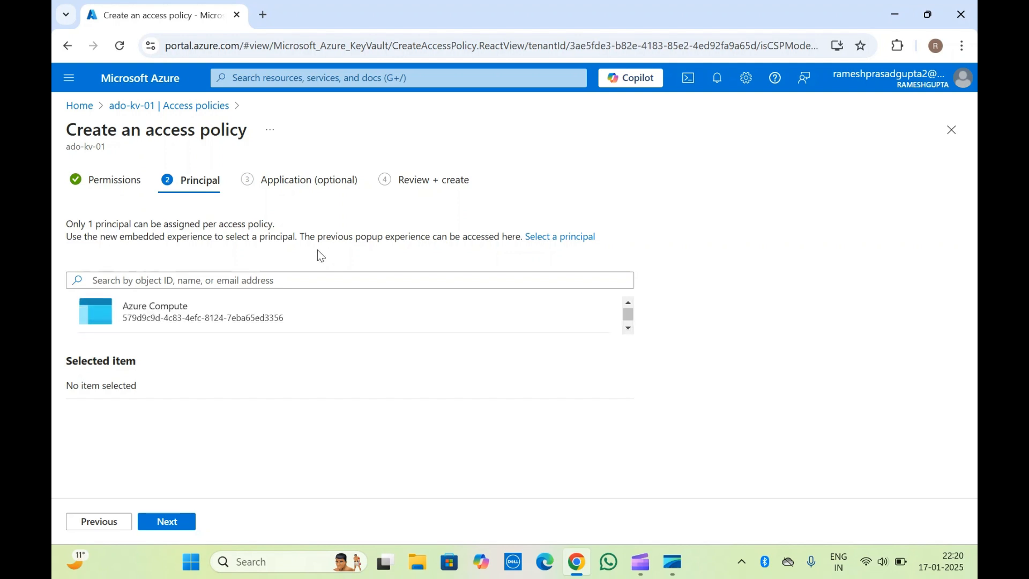
- Search for the user by first name, select that account as the policy's principal and continue to the optional application selection
{"action": "left_click", "coordinate": [250, 275]}
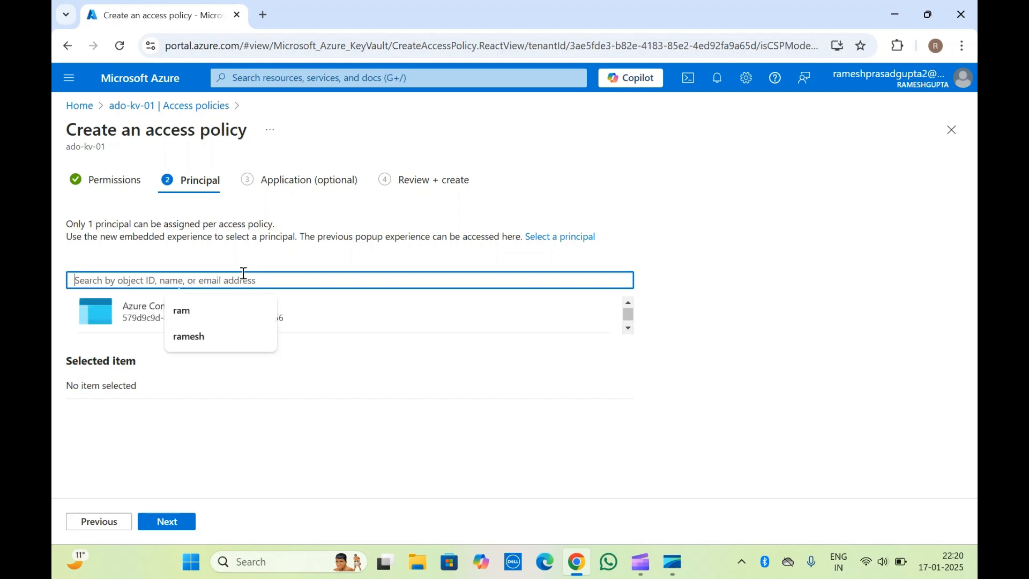
{"action": "left_click", "coordinate": [173, 248]}
{"action": "left_click", "coordinate": [174, 280]}
{"action": "type", "text": "r"}
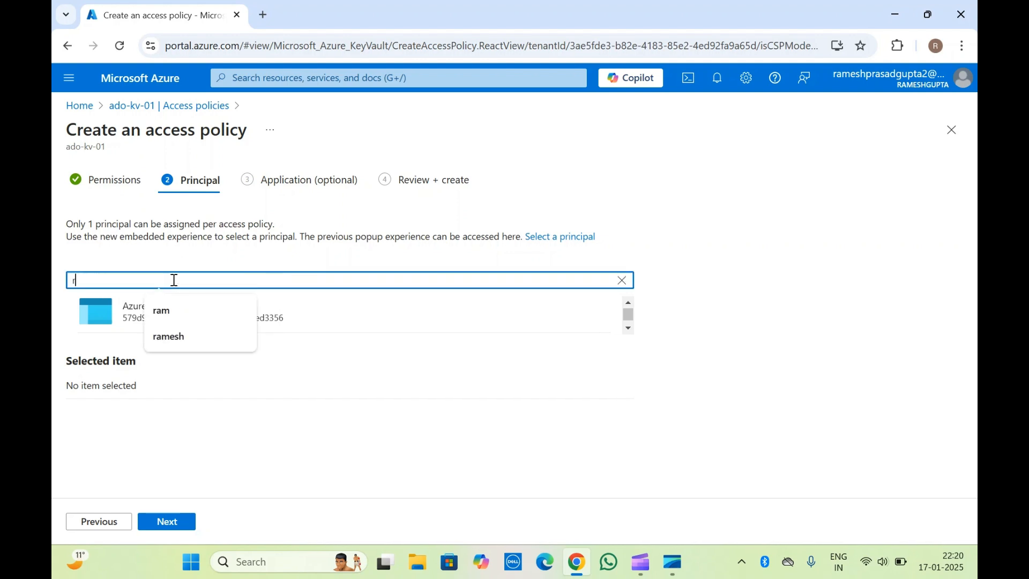
{"action": "type", "text": "amesh"}
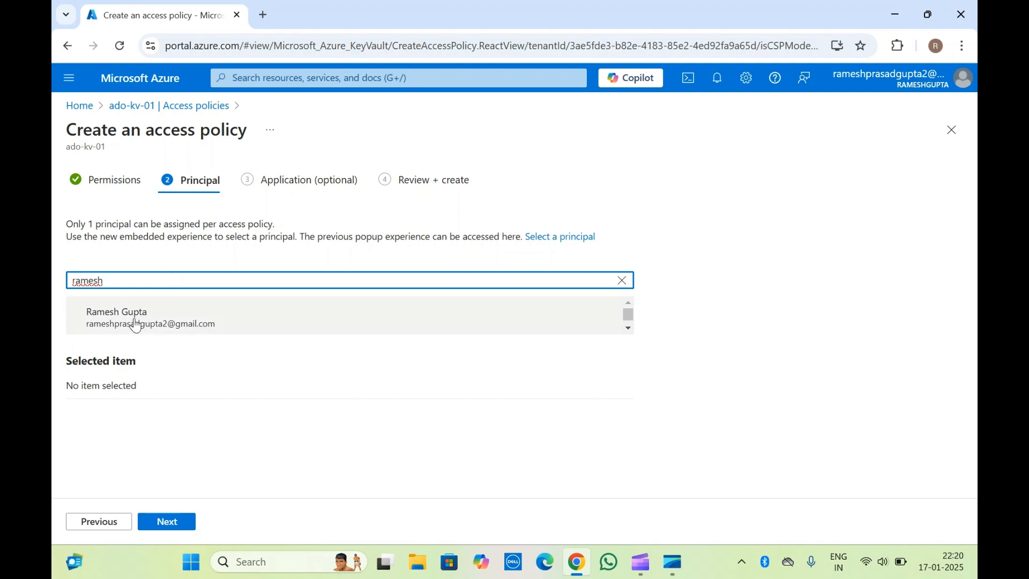
{"action": "left_click", "coordinate": [156, 321]}
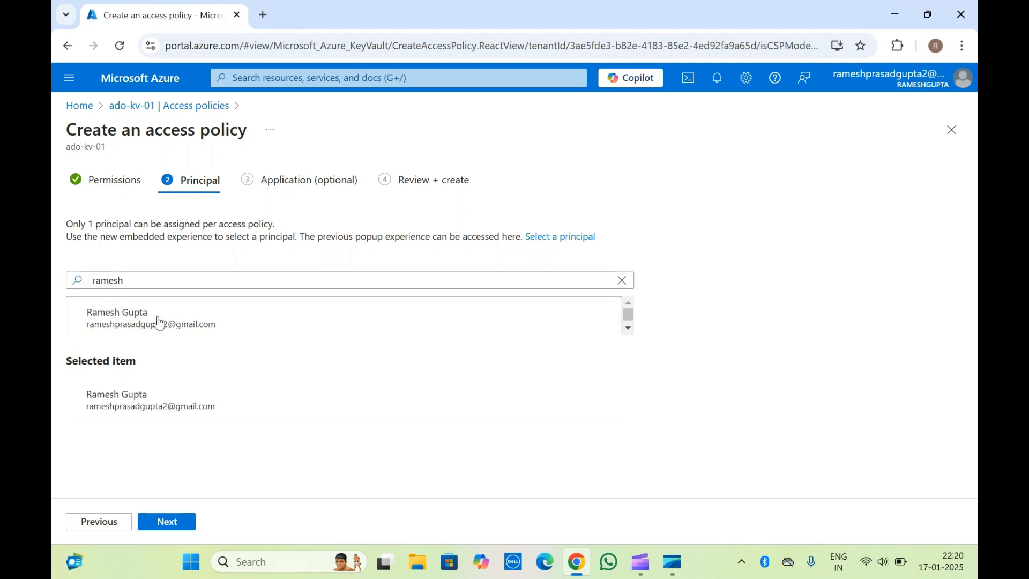
{"action": "left_click", "coordinate": [92, 363]}
{"action": "triple_click", "coordinate": [93, 363]}
{"action": "left_click", "coordinate": [92, 362]}
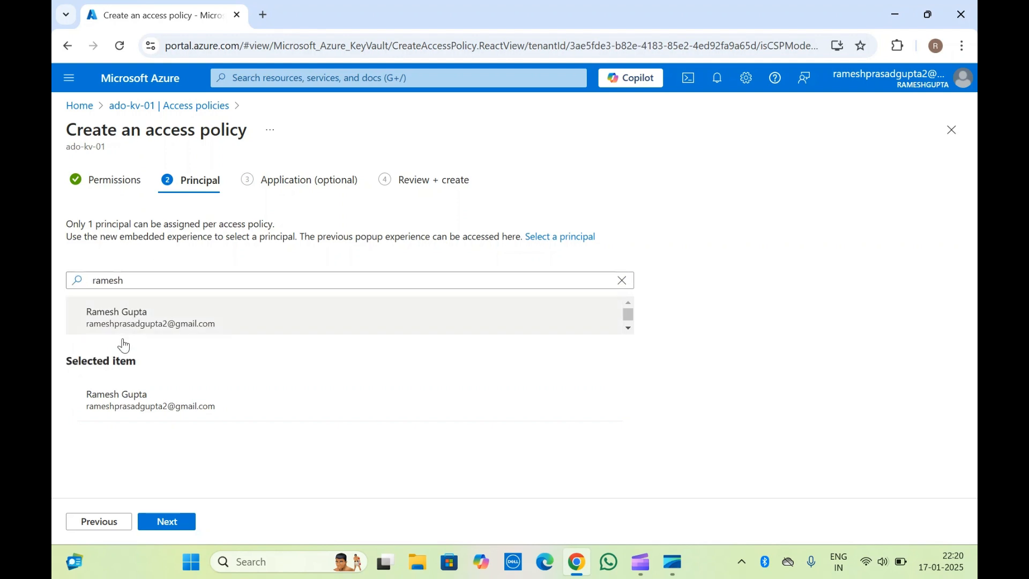
{"action": "triple_click", "coordinate": [165, 224]}
{"action": "left_click", "coordinate": [165, 225]}
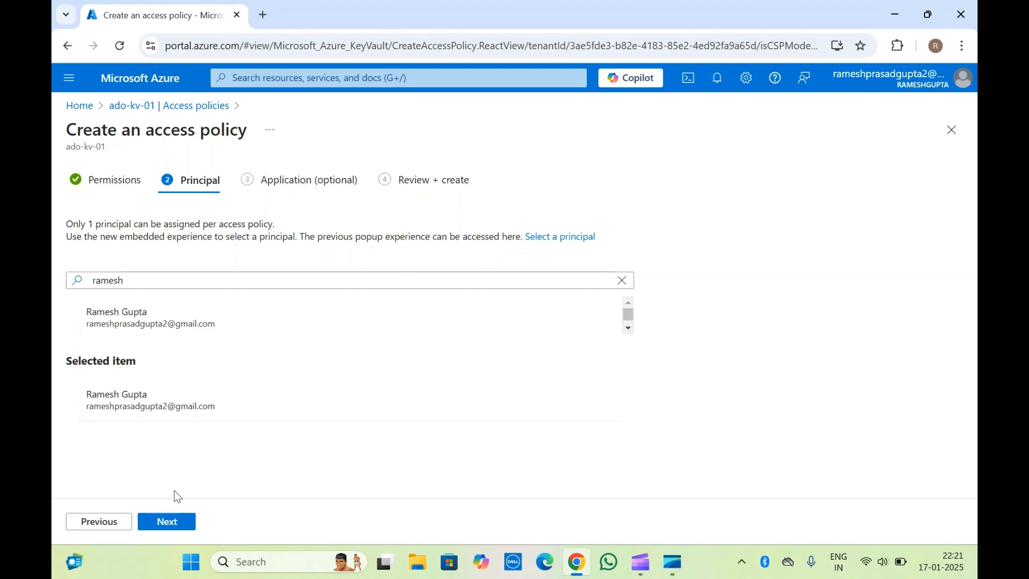
{"action": "left_click", "coordinate": [170, 522]}
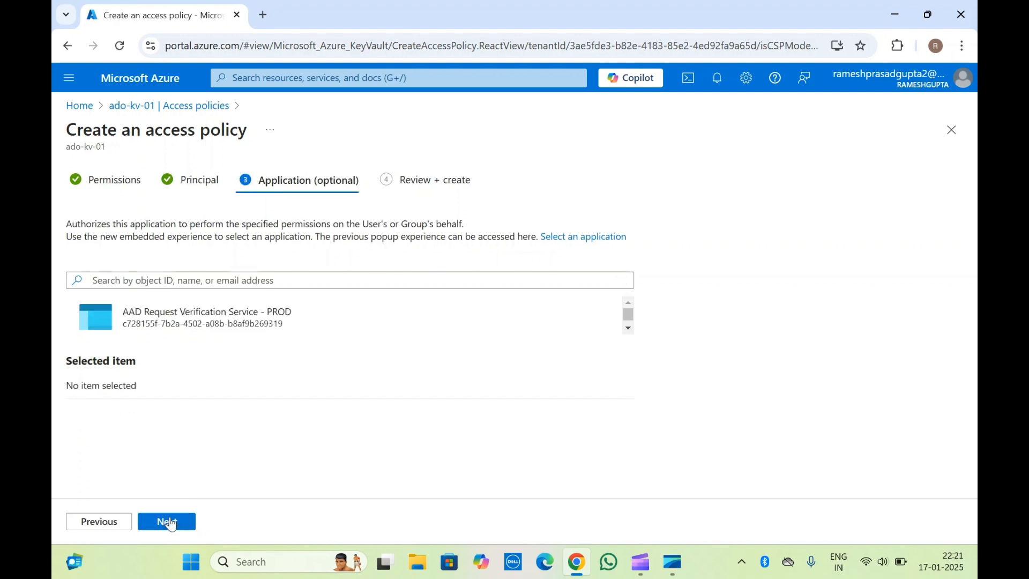
- Recheck the chosen principal and read what authorizing an application in the access policy means
{"action": "left_click", "coordinate": [202, 180]}
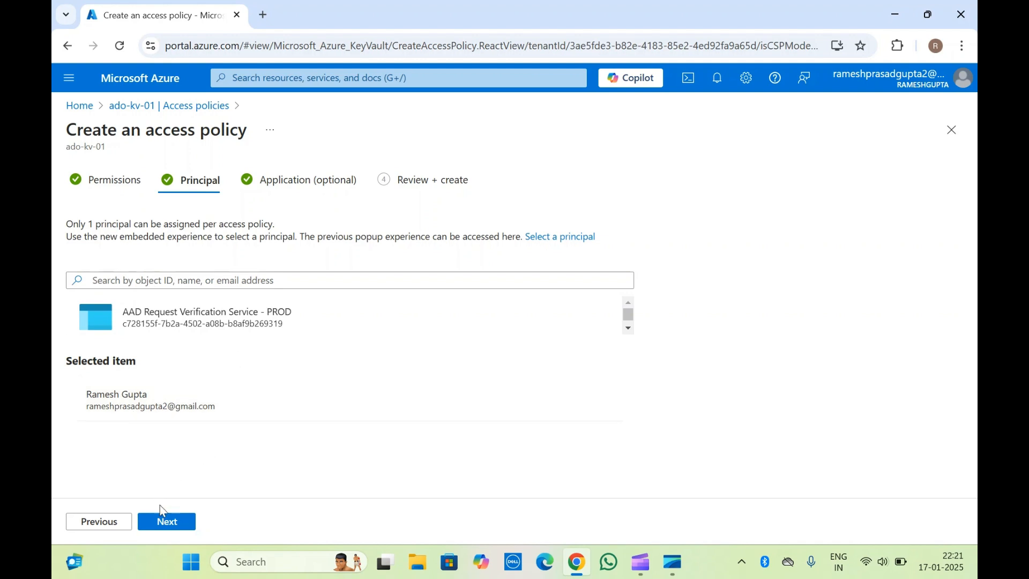
{"action": "left_click", "coordinate": [164, 523]}
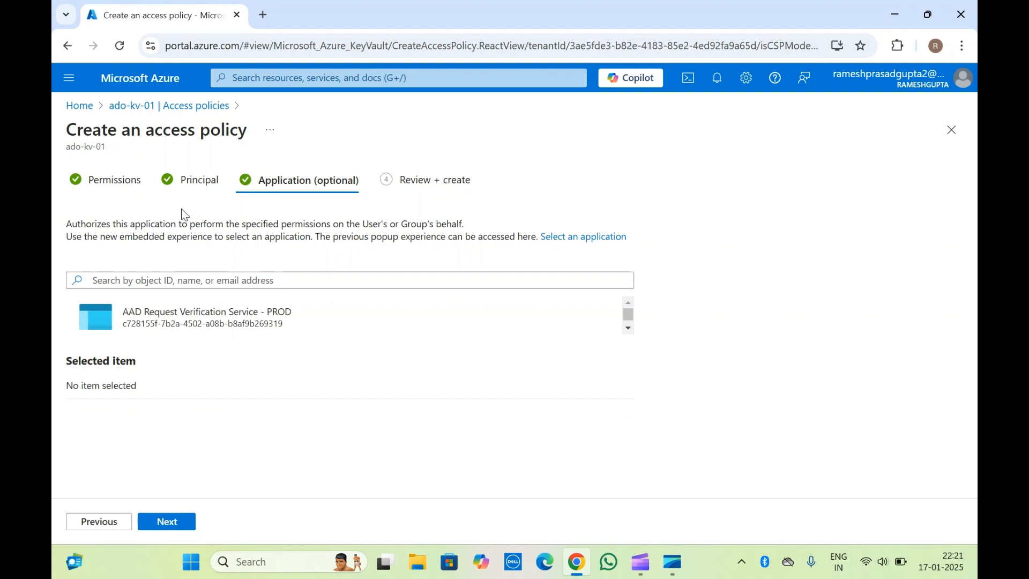
{"action": "left_click_drag", "start_coordinate": [67, 224], "coordinate": [313, 224]}
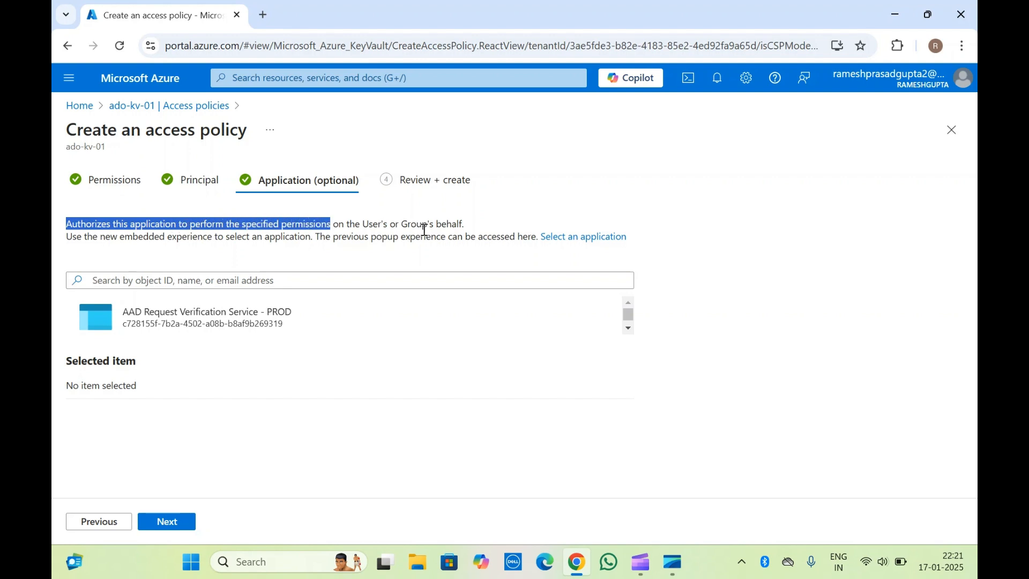
{"action": "left_click_drag", "start_coordinate": [472, 230], "coordinate": [348, 233]}
{"action": "left_click", "coordinate": [262, 208]}
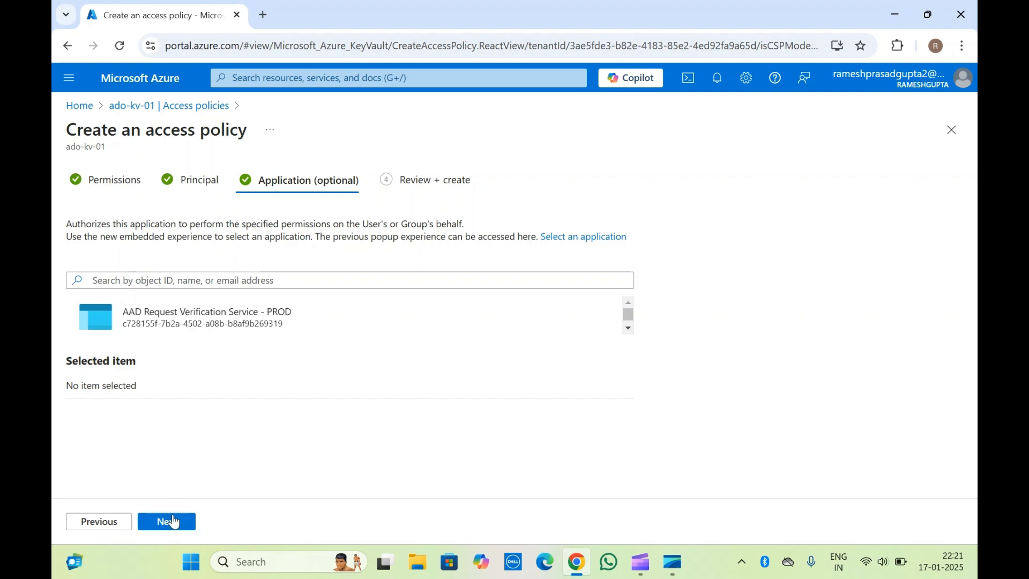
- Leave the application unselected, review the policy's permissions and principal, and create the access policy
{"action": "left_click", "coordinate": [174, 523]}
{"action": "scroll", "coordinate": [241, 356], "scroll_direction": "down", "scroll_amount": 2}
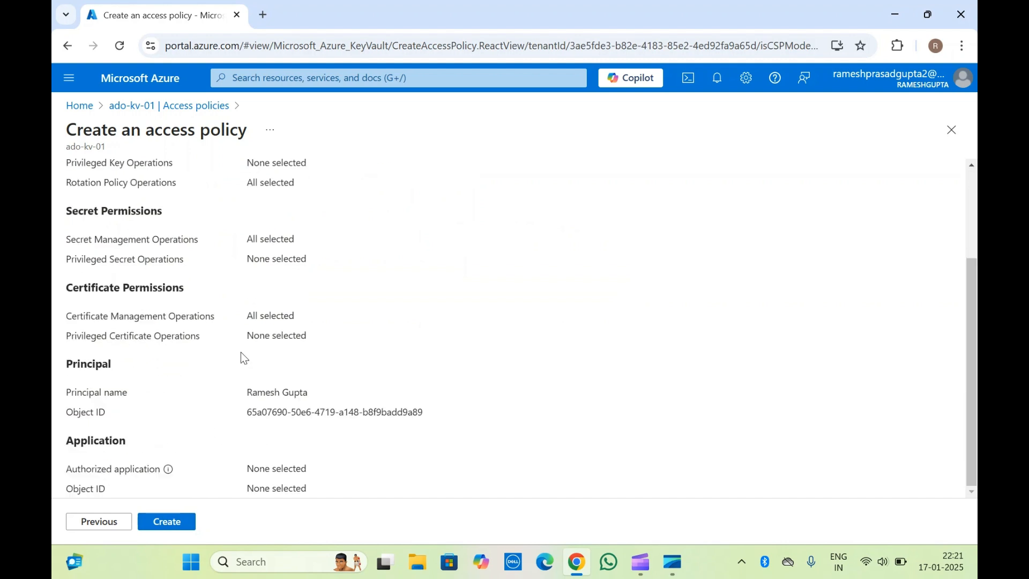
{"action": "scroll", "coordinate": [241, 355], "scroll_direction": "up", "scroll_amount": 2}
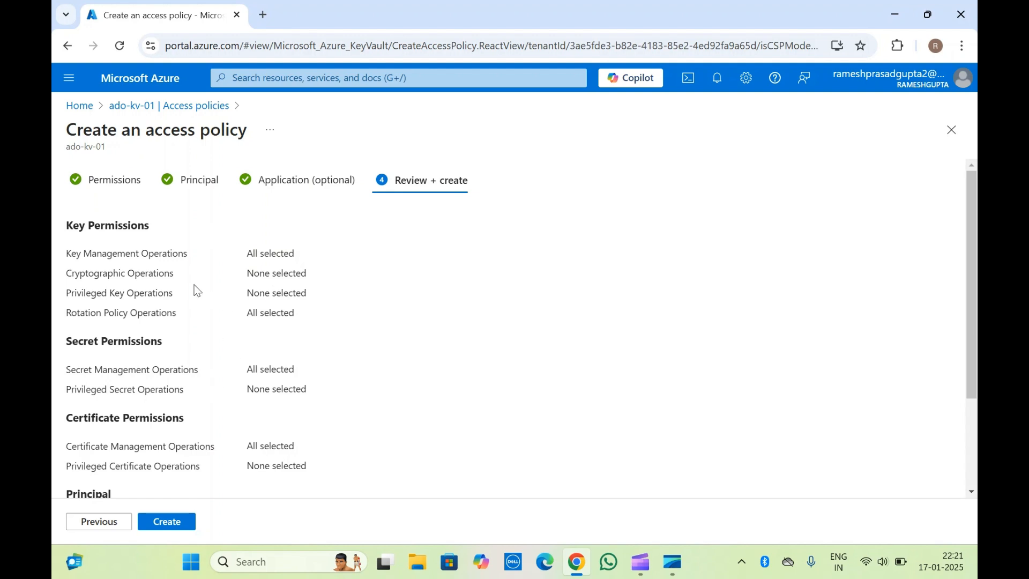
{"action": "scroll", "coordinate": [199, 406], "scroll_direction": "down", "scroll_amount": 2}
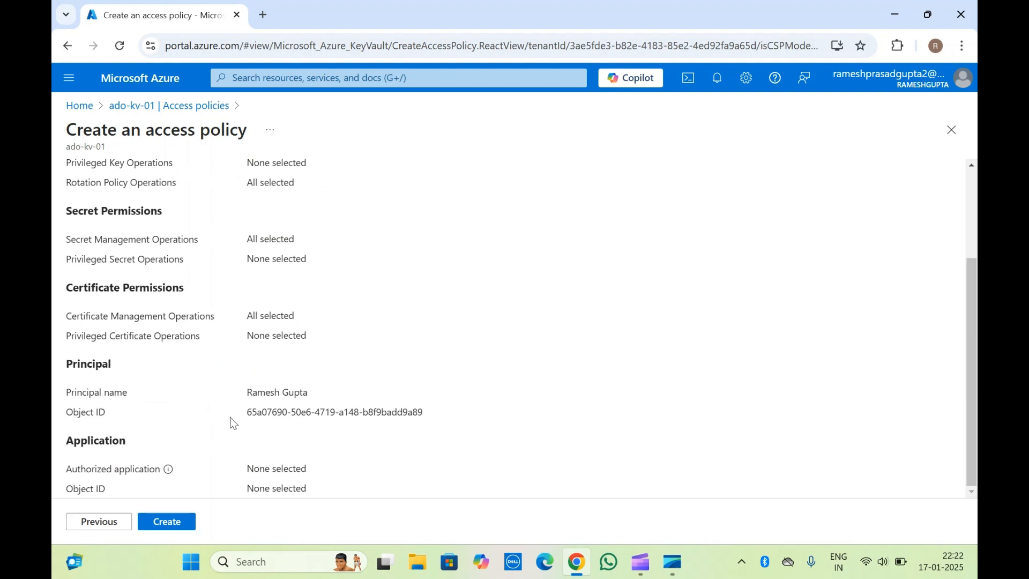
{"action": "left_click_drag", "start_coordinate": [254, 392], "coordinate": [360, 418]}
{"action": "left_click", "coordinate": [359, 418]}
{"action": "scroll", "coordinate": [202, 485], "scroll_direction": "up", "scroll_amount": 2}
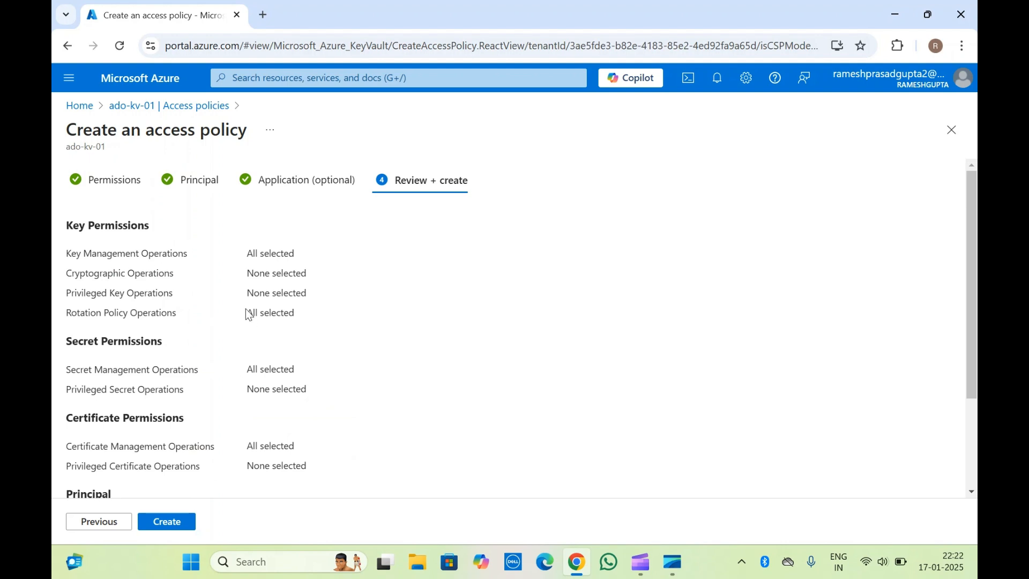
{"action": "scroll", "coordinate": [249, 314], "scroll_direction": "down", "scroll_amount": 2}
{"action": "left_click", "coordinate": [166, 523]}
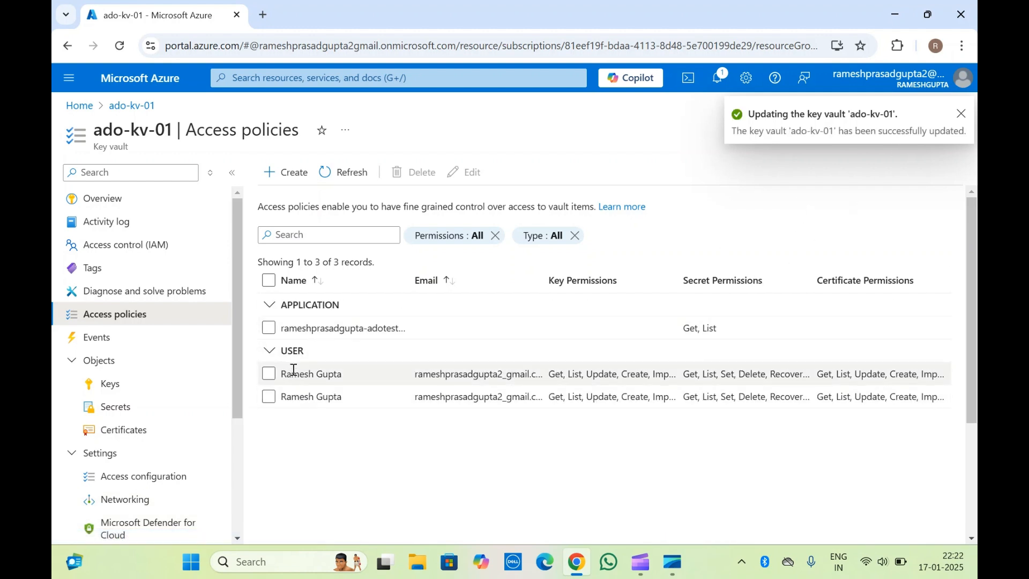
- Check the key vault's Keys, Secrets and Certificates pages and return to its access policies
{"action": "left_click", "coordinate": [269, 397]}
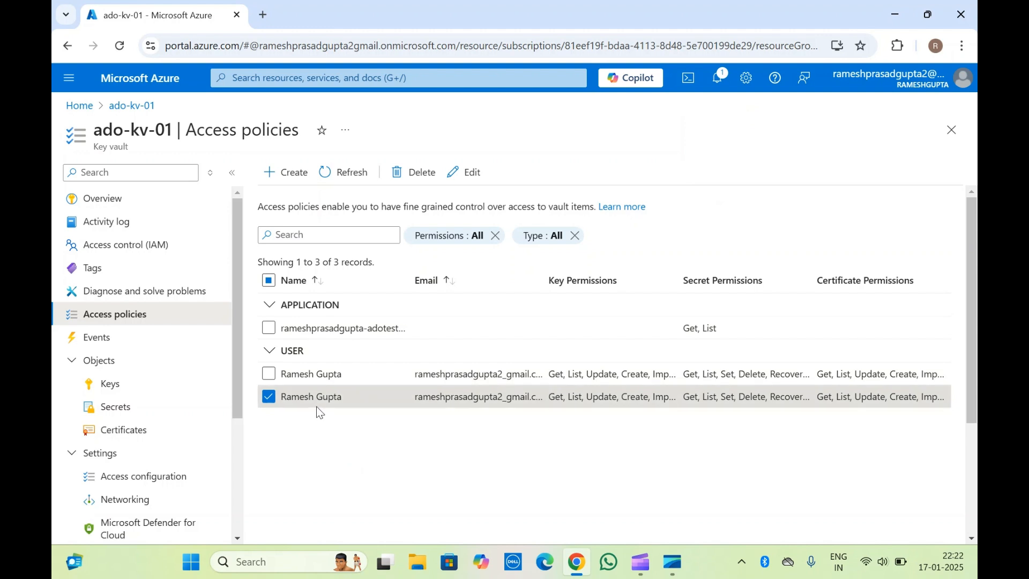
{"action": "left_click", "coordinate": [133, 386]}
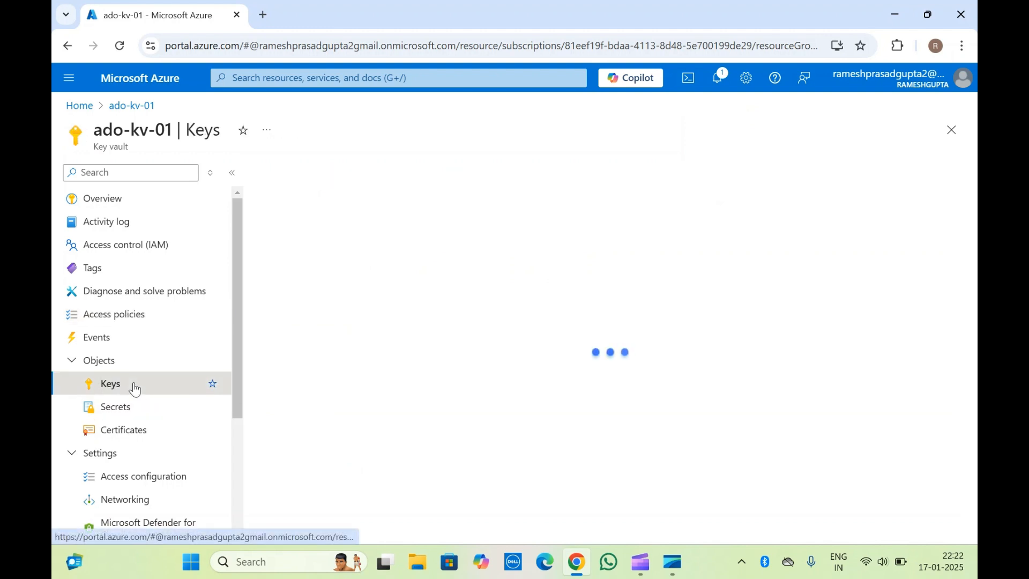
{"action": "left_click", "coordinate": [127, 411]}
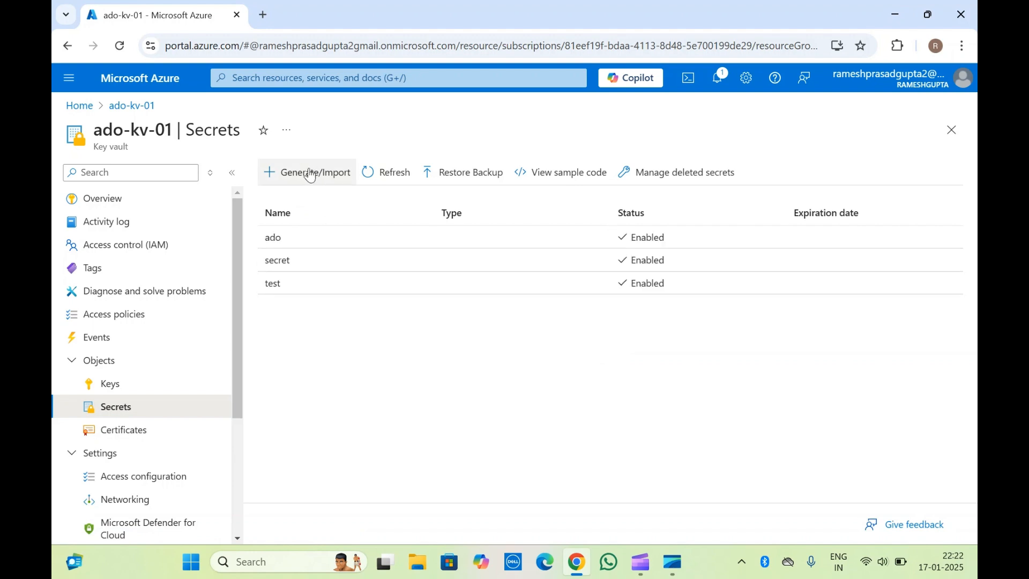
{"action": "left_click", "coordinate": [121, 430]}
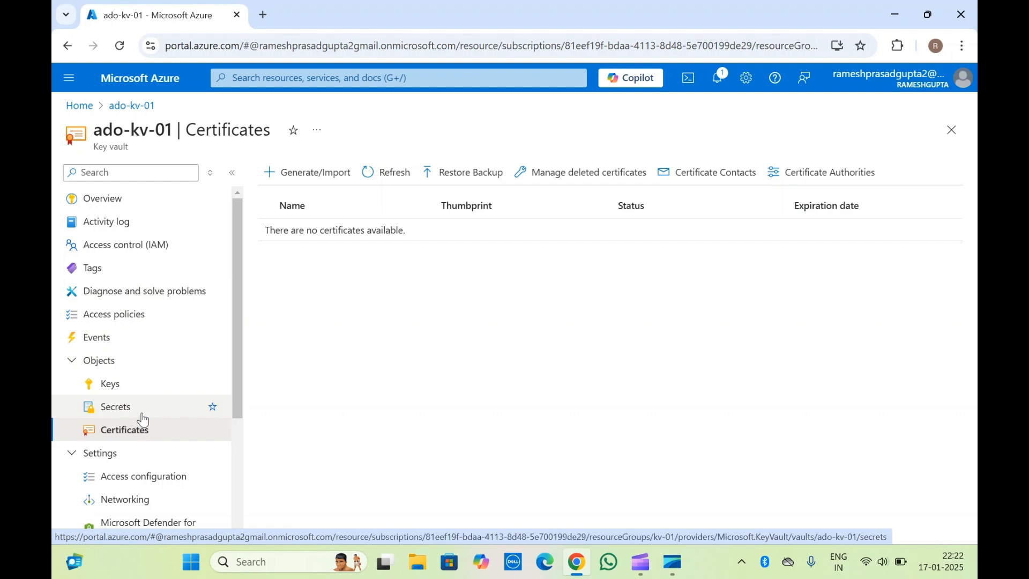
{"action": "left_click", "coordinate": [126, 319]}
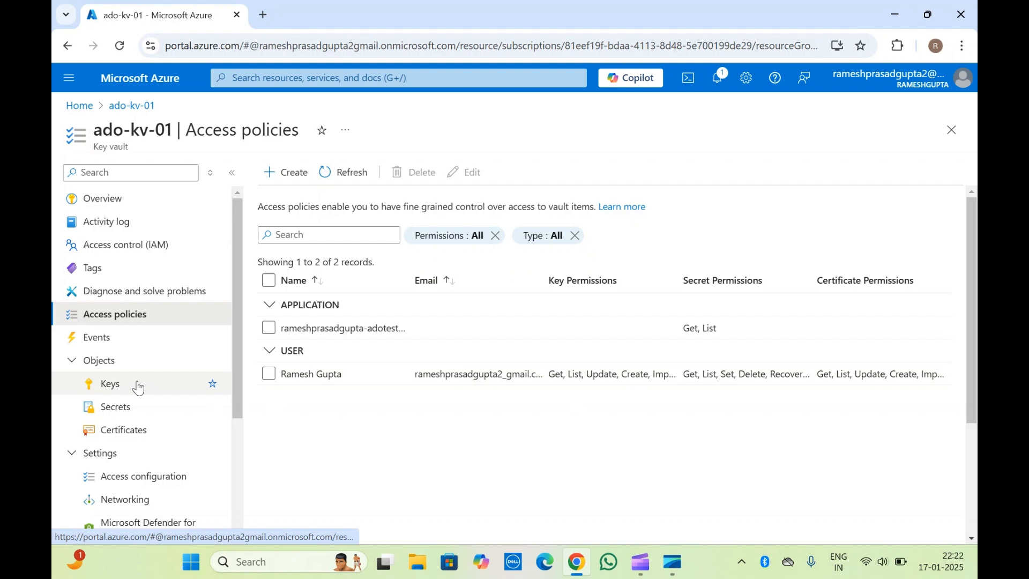
- Open the key vault's access configuration and review its permission model and resource access options
{"action": "scroll", "coordinate": [138, 387], "scroll_direction": "down", "scroll_amount": 2}
{"action": "scroll", "coordinate": [138, 387], "scroll_direction": "up", "scroll_amount": 1}
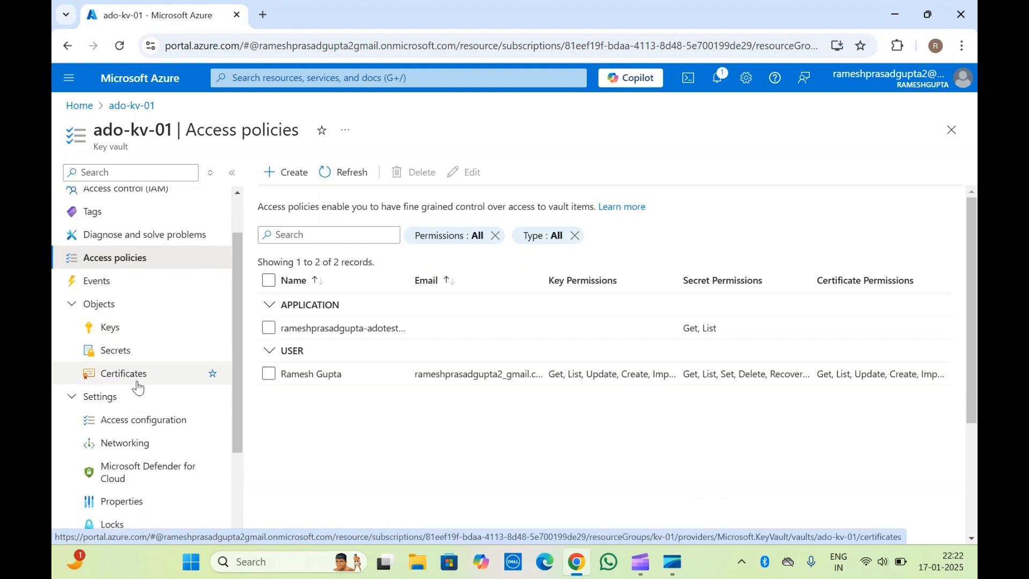
{"action": "scroll", "coordinate": [138, 387], "scroll_direction": "down", "scroll_amount": 3}
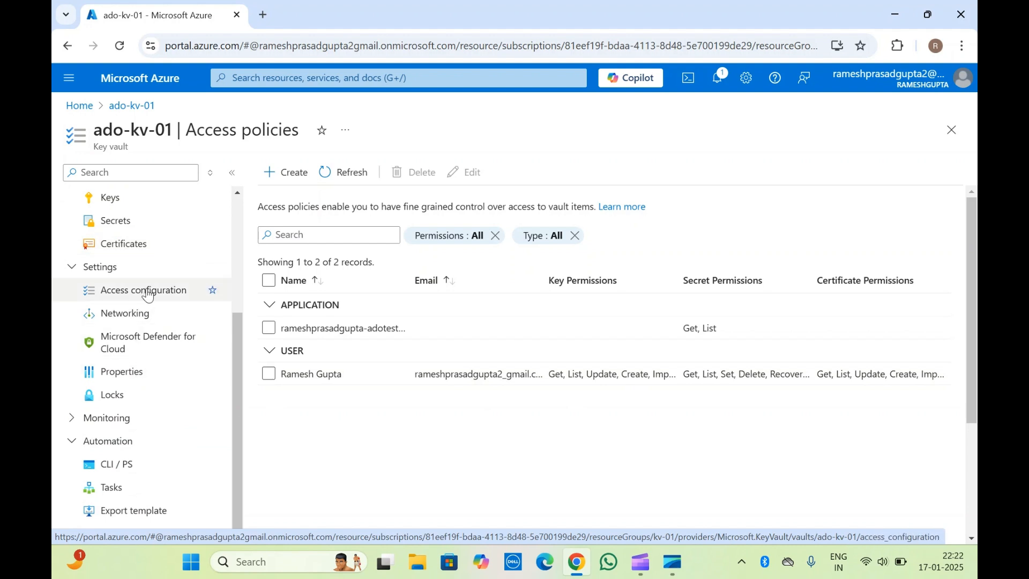
{"action": "left_click", "coordinate": [148, 295]}
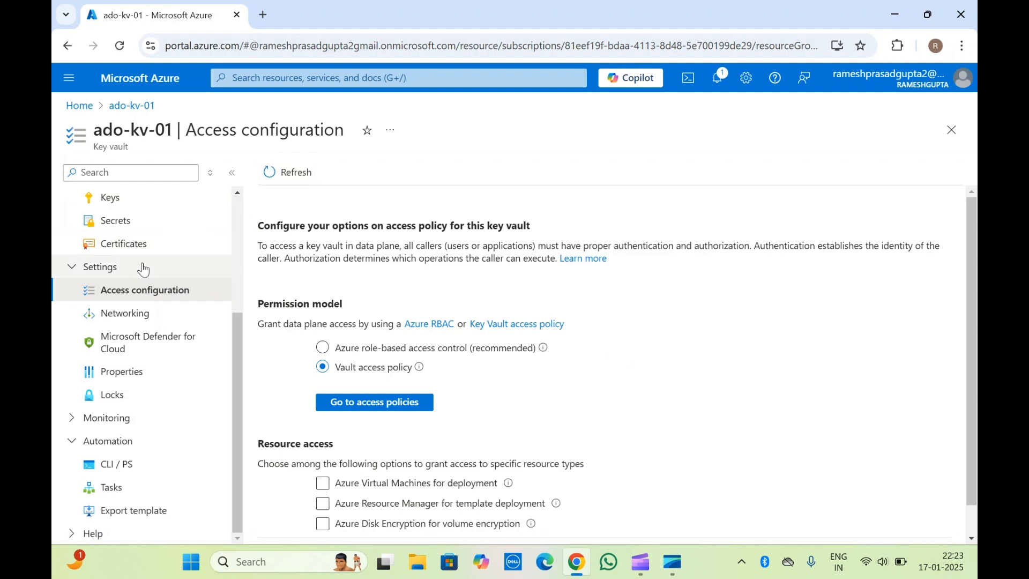
{"action": "scroll", "coordinate": [142, 267], "scroll_direction": "up", "scroll_amount": 5}
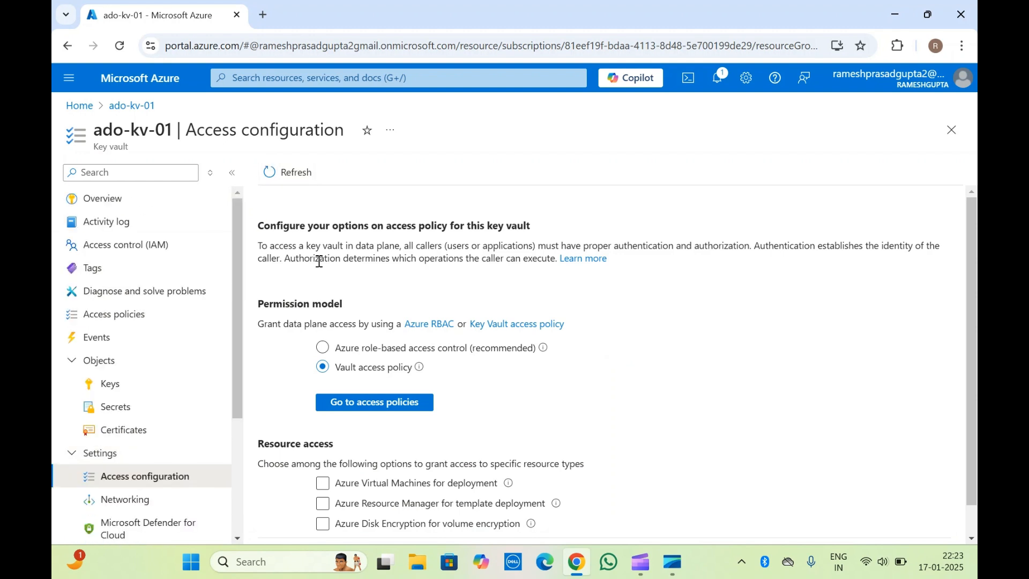
{"action": "scroll", "coordinate": [319, 261], "scroll_direction": "down", "scroll_amount": 1}
{"action": "scroll", "coordinate": [319, 261], "scroll_direction": "up", "scroll_amount": 1}
{"action": "scroll", "coordinate": [305, 395], "scroll_direction": "down", "scroll_amount": 1}
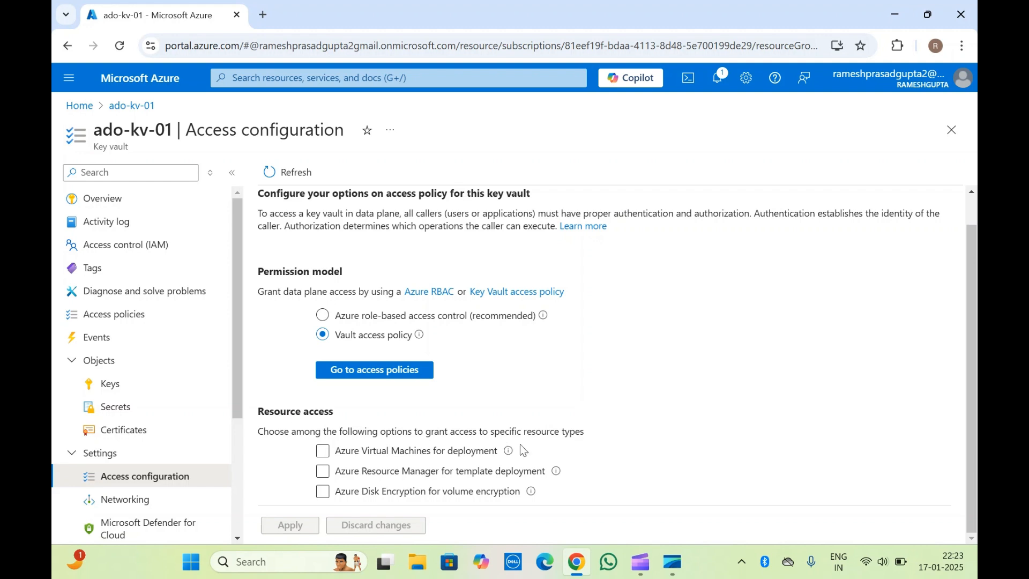
- Read the explanation of the Azure Virtual Machines for deployment option in the vault's resource access settings
{"action": "mouse_move", "coordinate": [510, 455]}
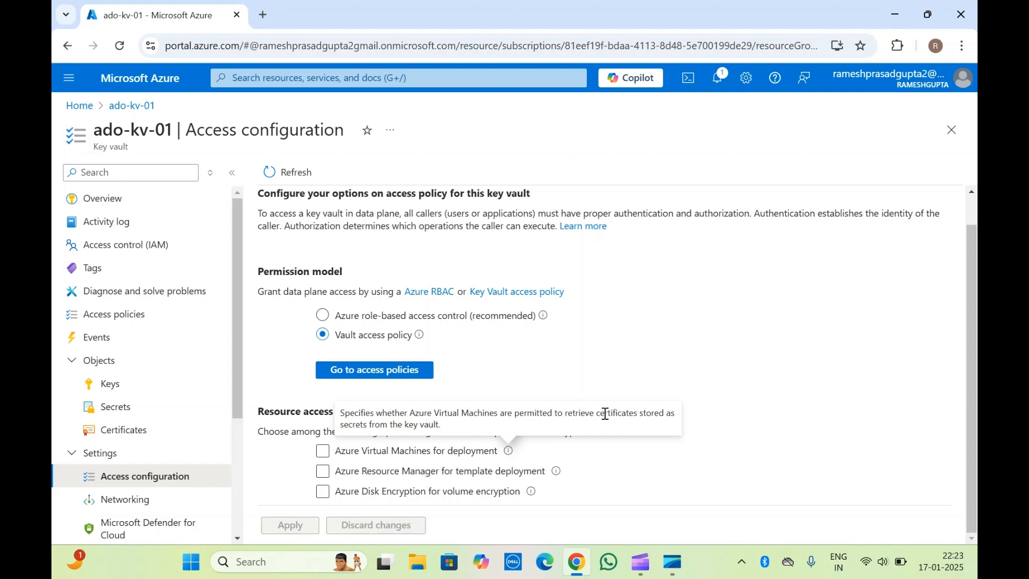
{"action": "triple_click", "coordinate": [429, 423]}
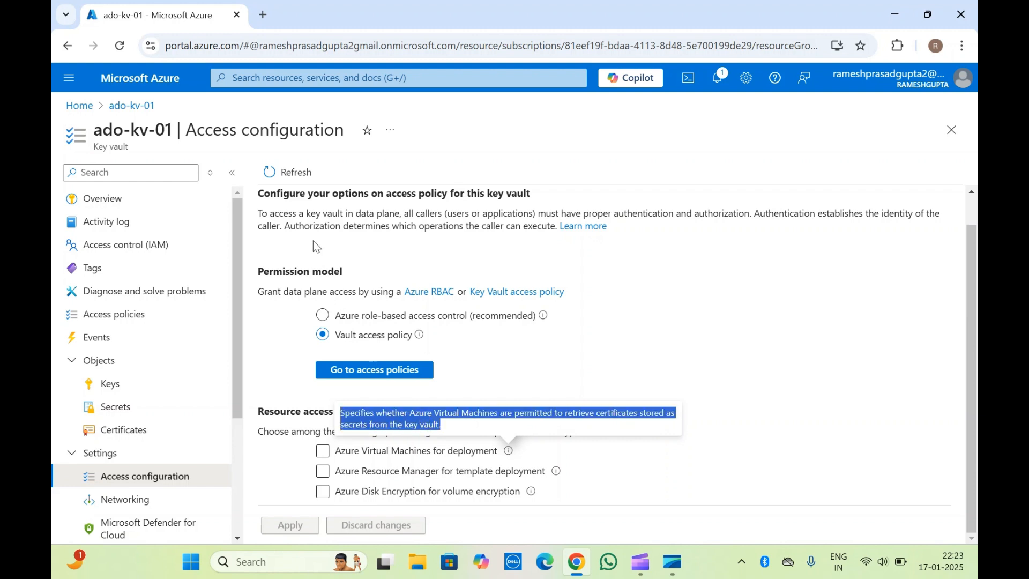
{"action": "scroll", "coordinate": [315, 246], "scroll_direction": "up", "scroll_amount": 2}
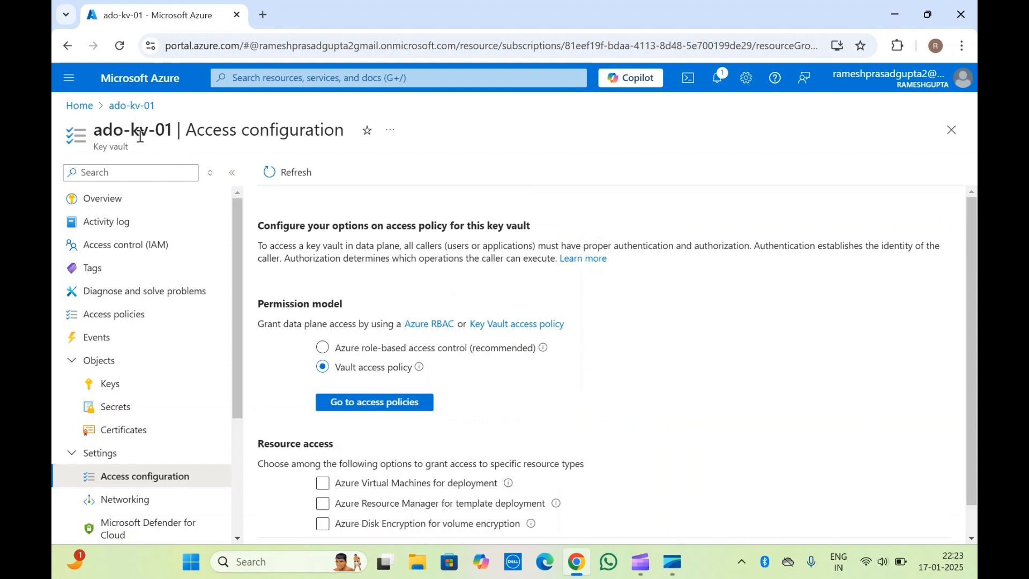
{"action": "triple_click", "coordinate": [122, 131]}
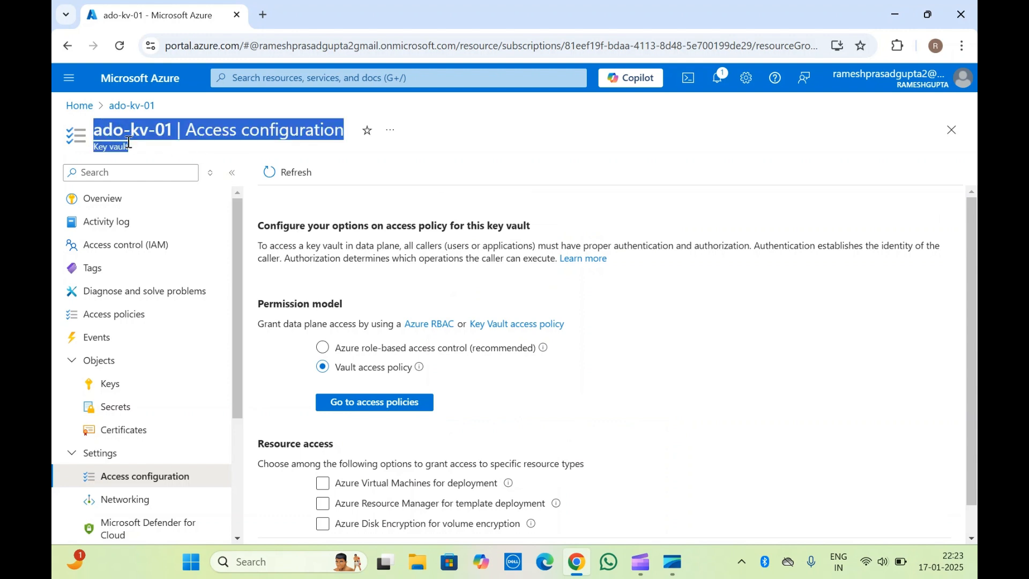
{"action": "left_click", "coordinate": [128, 142]}
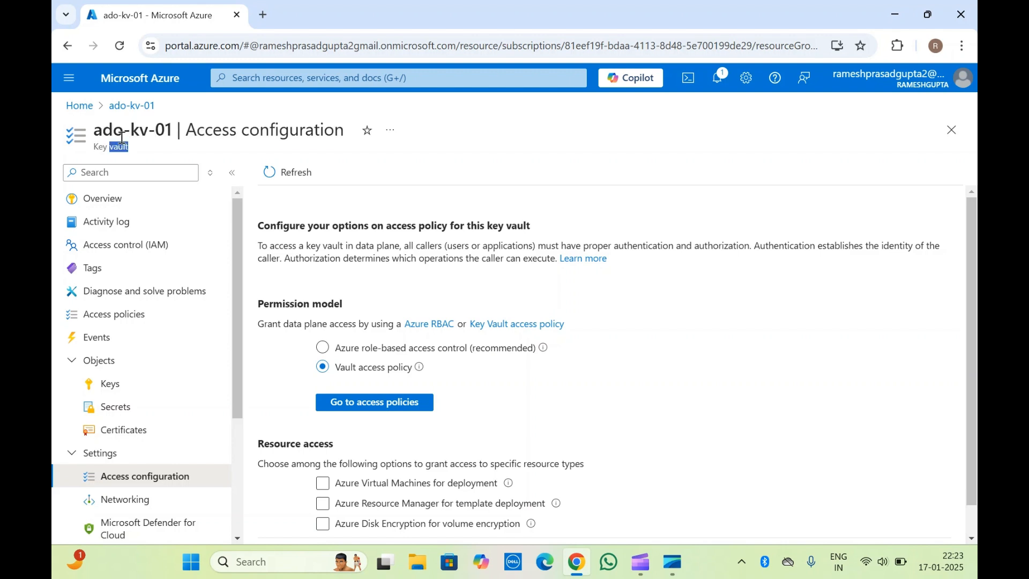
{"action": "triple_click", "coordinate": [112, 134]}
{"action": "triple_click", "coordinate": [107, 130]}
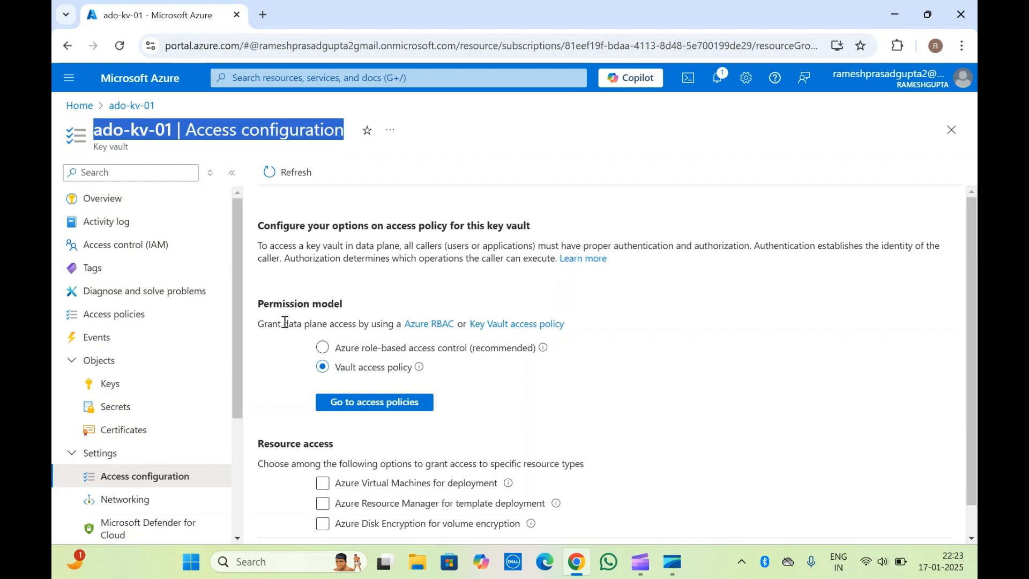
{"action": "scroll", "coordinate": [284, 321], "scroll_direction": "down", "scroll_amount": 1}
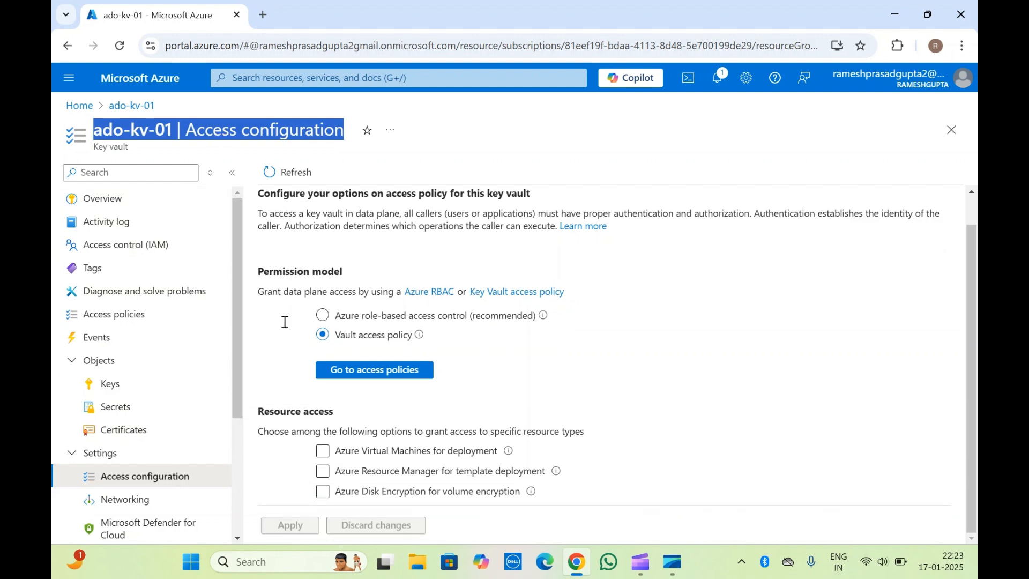
{"action": "left_click", "coordinate": [293, 225]}
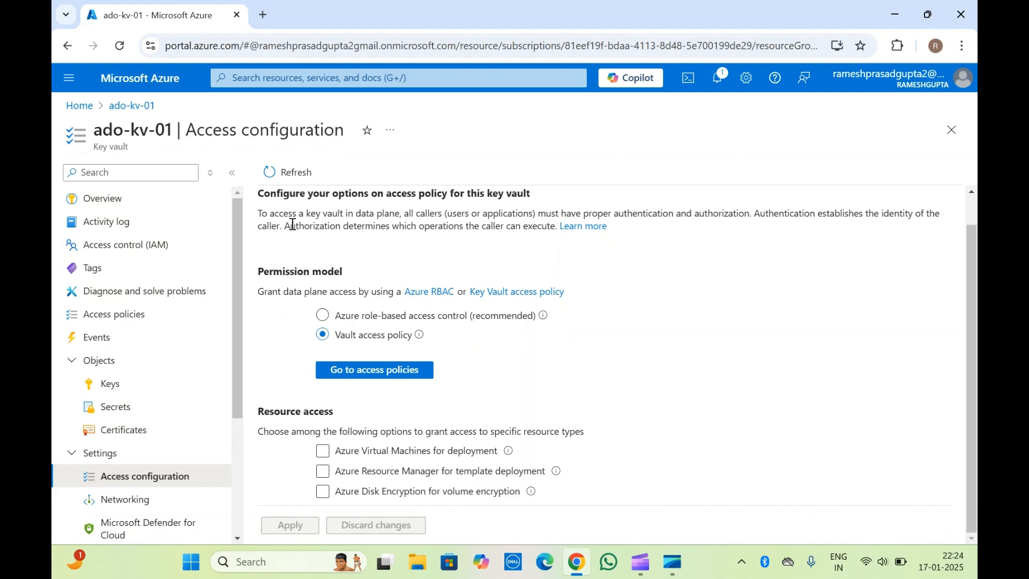
- Try the Azure Virtual Machines for deployment option, clear it again, and read its explanation
{"action": "left_click", "coordinate": [323, 456]}
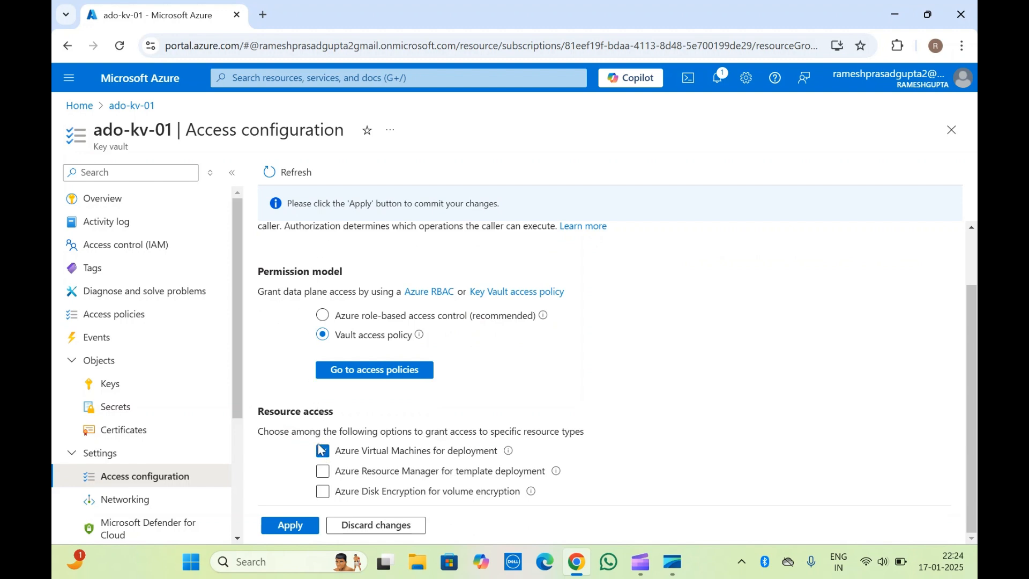
{"action": "left_click", "coordinate": [323, 457]}
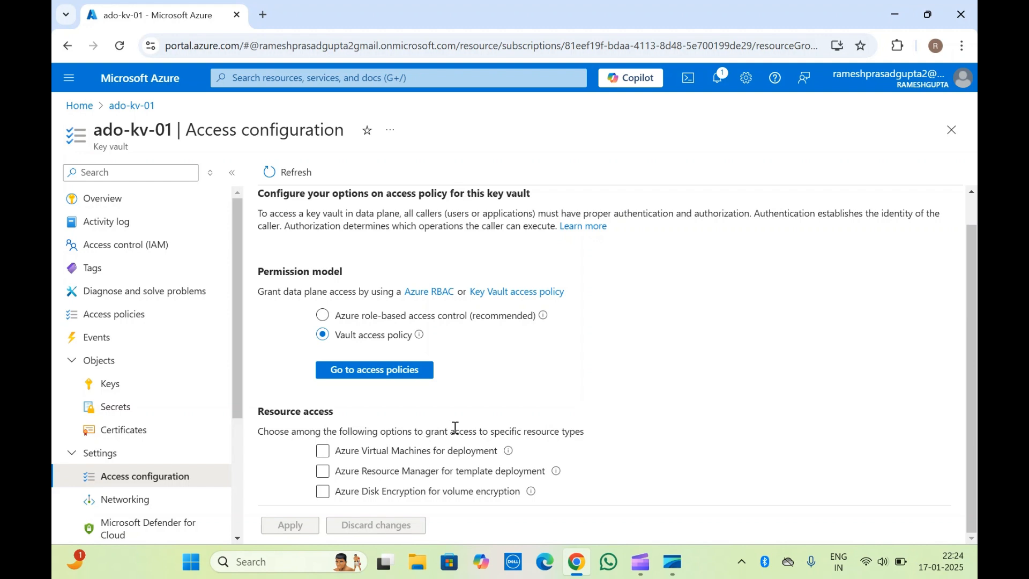
{"action": "mouse_move", "coordinate": [508, 455]}
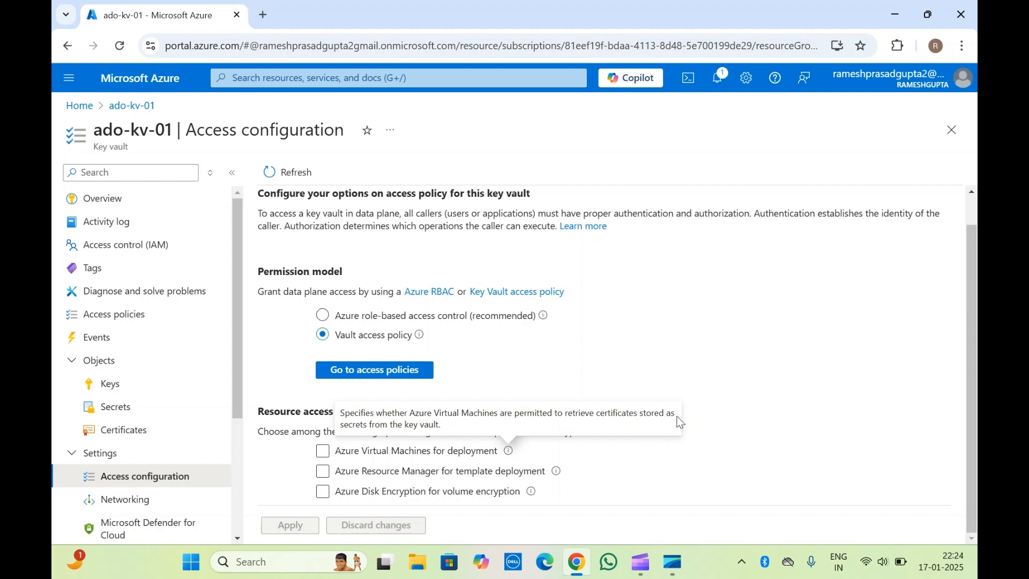
{"action": "triple_click", "coordinate": [404, 425]}
{"action": "left_click", "coordinate": [368, 412]}
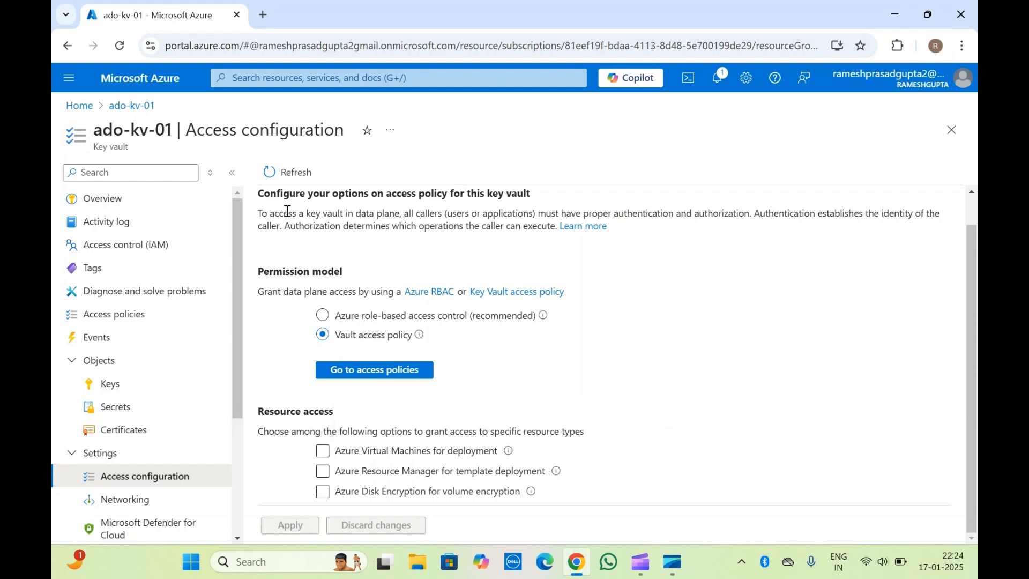
- Enable Azure Virtual Machines for deployment and read the explanation of Azure Resource Manager for template deployment
{"action": "scroll", "coordinate": [288, 217], "scroll_direction": "up", "scroll_amount": 1}
{"action": "scroll", "coordinate": [288, 216], "scroll_direction": "down", "scroll_amount": 1}
{"action": "triple_click", "coordinate": [288, 211]}
{"action": "left_click", "coordinate": [287, 211]}
{"action": "left_click", "coordinate": [325, 452]}
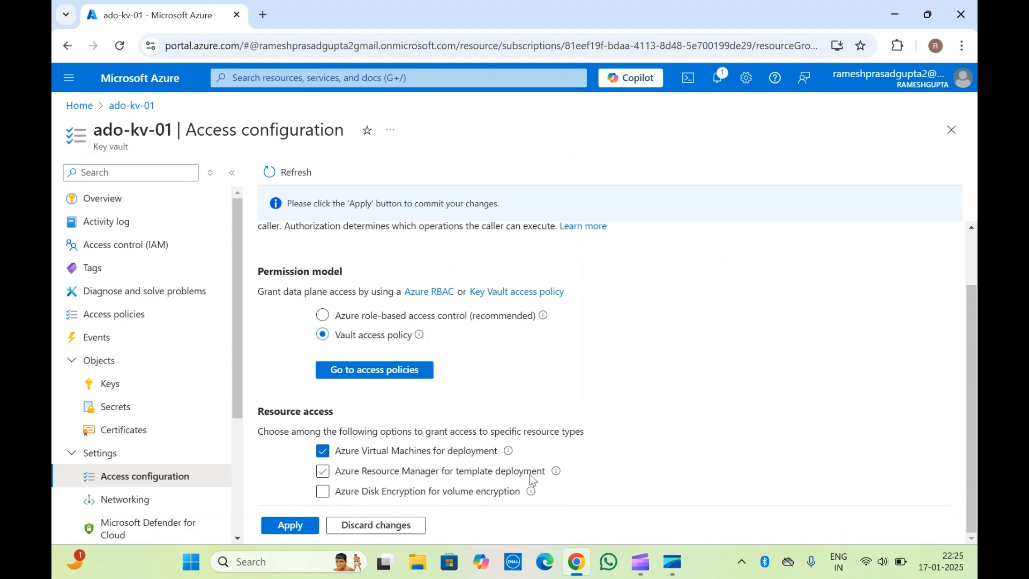
{"action": "mouse_move", "coordinate": [555, 474]}
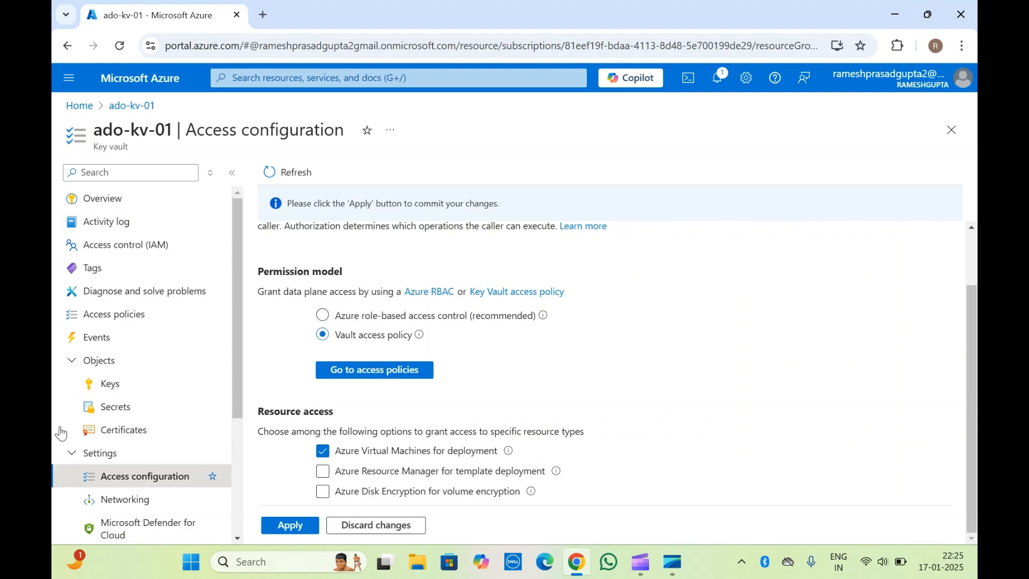
{"action": "left_click", "coordinate": [445, 474]}
{"action": "left_click", "coordinate": [363, 477]}
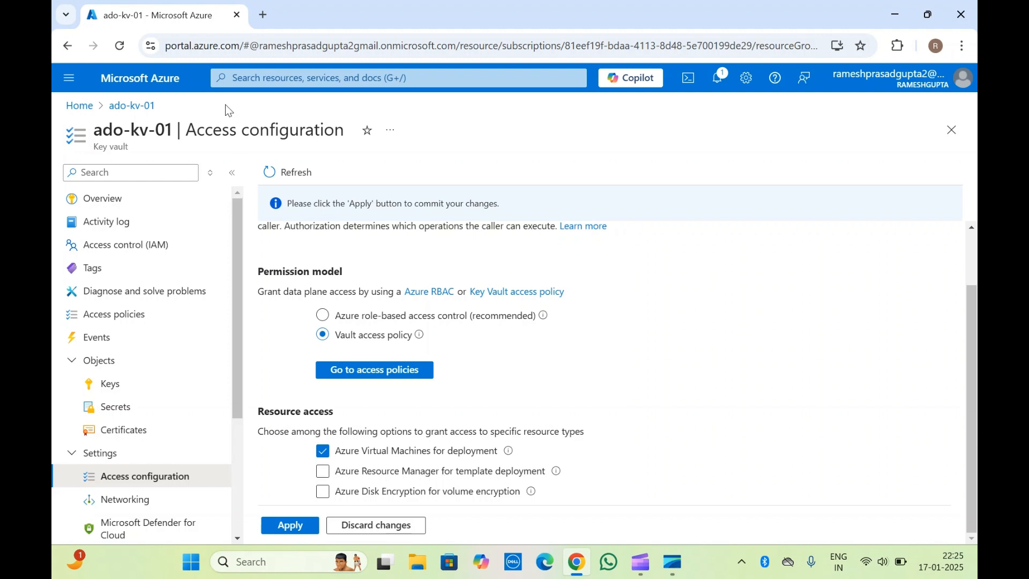
- Enable Azure Resource Manager for template deployment and read the explanation of Azure Disk Encryption for volume encryption
{"action": "left_click", "coordinate": [323, 473]}
{"action": "left_click", "coordinate": [324, 491]}
{"action": "mouse_move", "coordinate": [535, 497]}
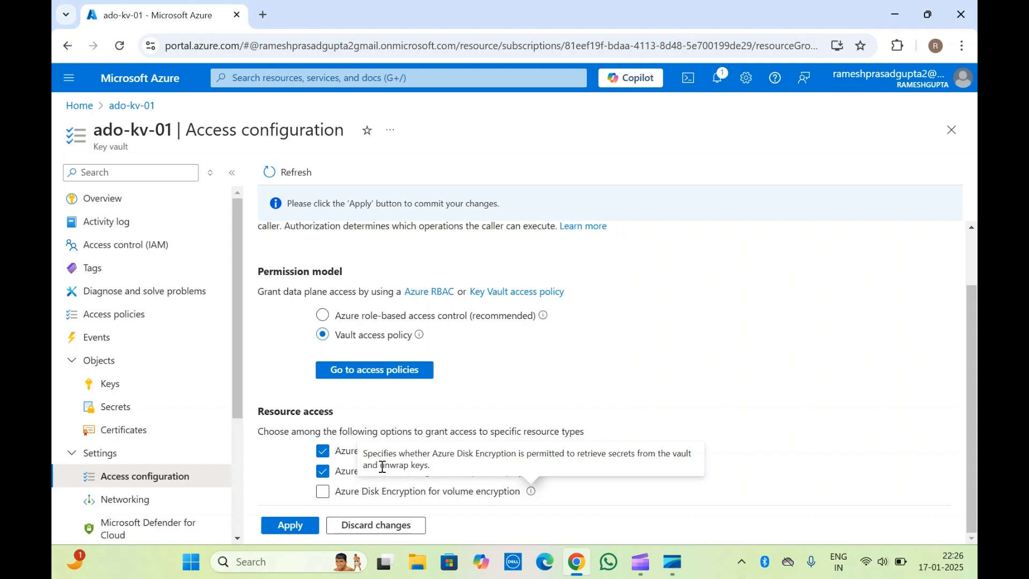
{"action": "left_click_drag", "start_coordinate": [374, 465], "coordinate": [443, 468]}
{"action": "triple_click", "coordinate": [443, 468]}
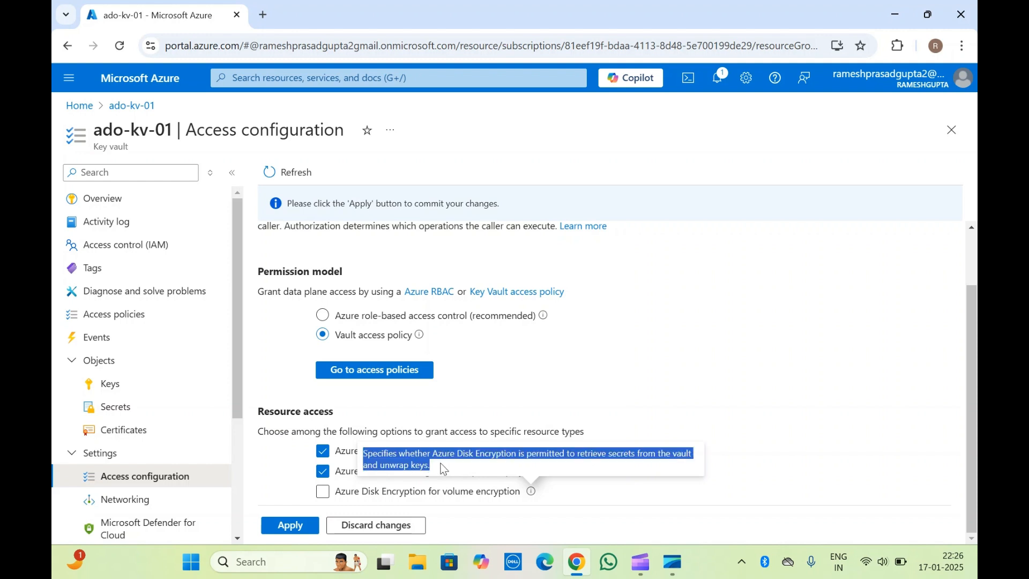
{"action": "left_click", "coordinate": [407, 455]}
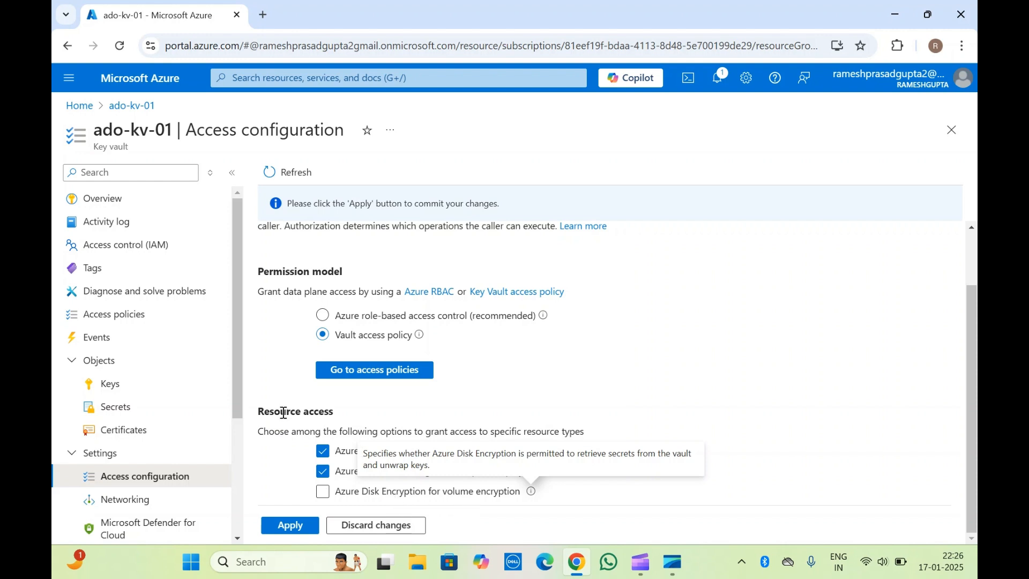
- Try the Azure Disk Encryption for volume encryption option, clear it again, and review the permission model and resource access settings
{"action": "left_click", "coordinate": [325, 492]}
{"action": "left_click", "coordinate": [323, 492]}
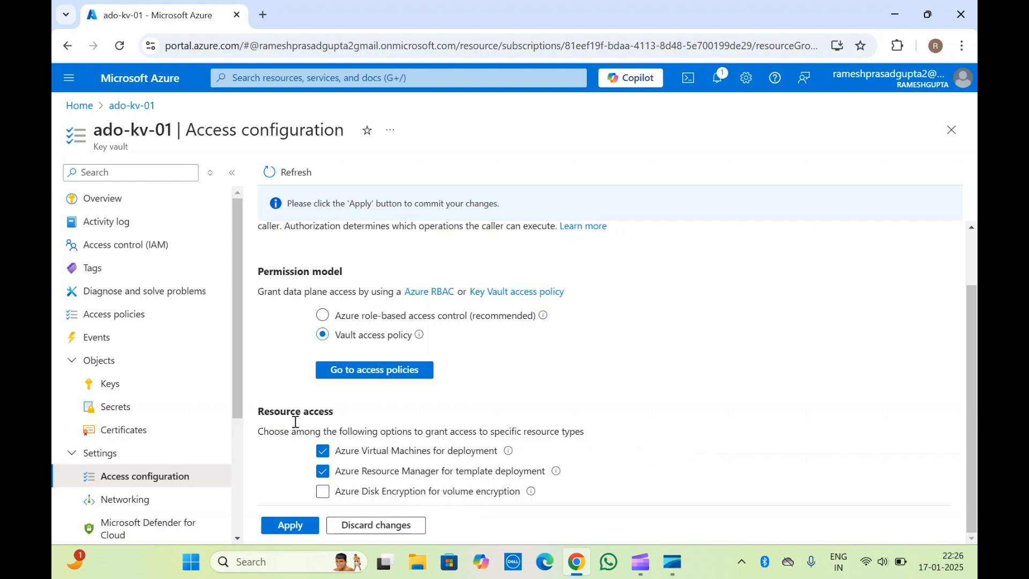
{"action": "scroll", "coordinate": [284, 405], "scroll_direction": "up", "scroll_amount": 1}
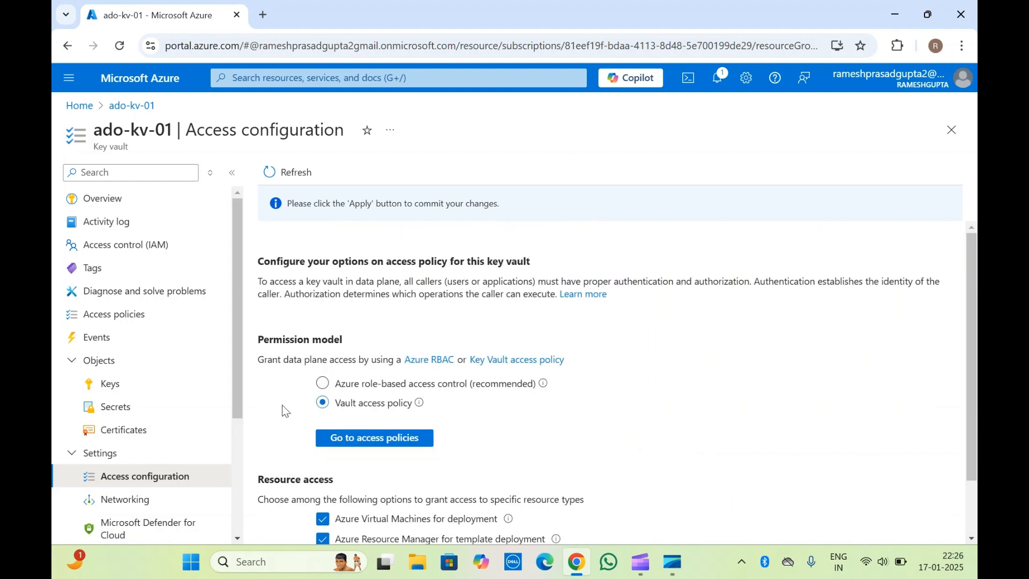
{"action": "scroll", "coordinate": [262, 425], "scroll_direction": "down", "scroll_amount": 1}
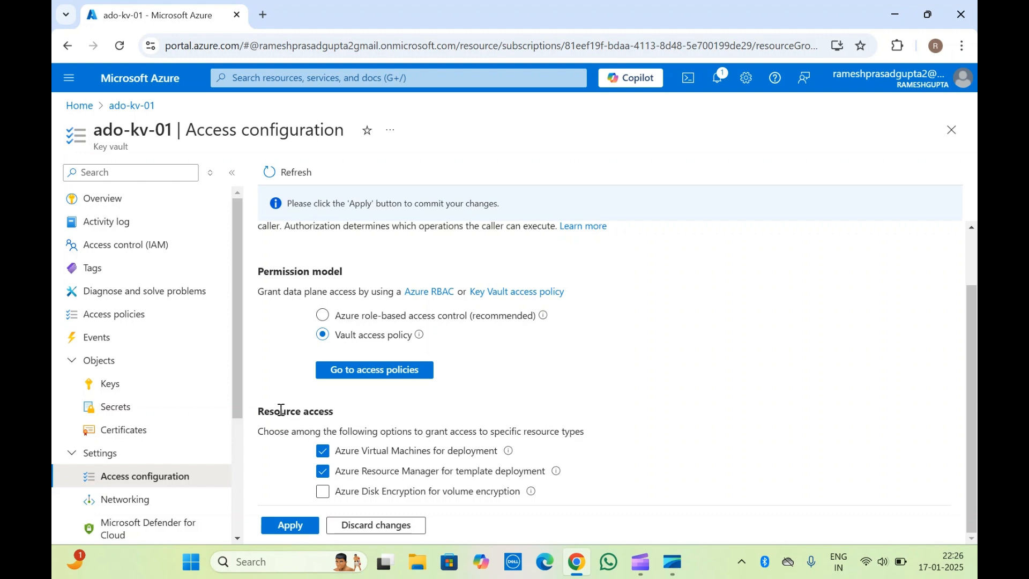
{"action": "scroll", "coordinate": [281, 410], "scroll_direction": "up", "scroll_amount": 2}
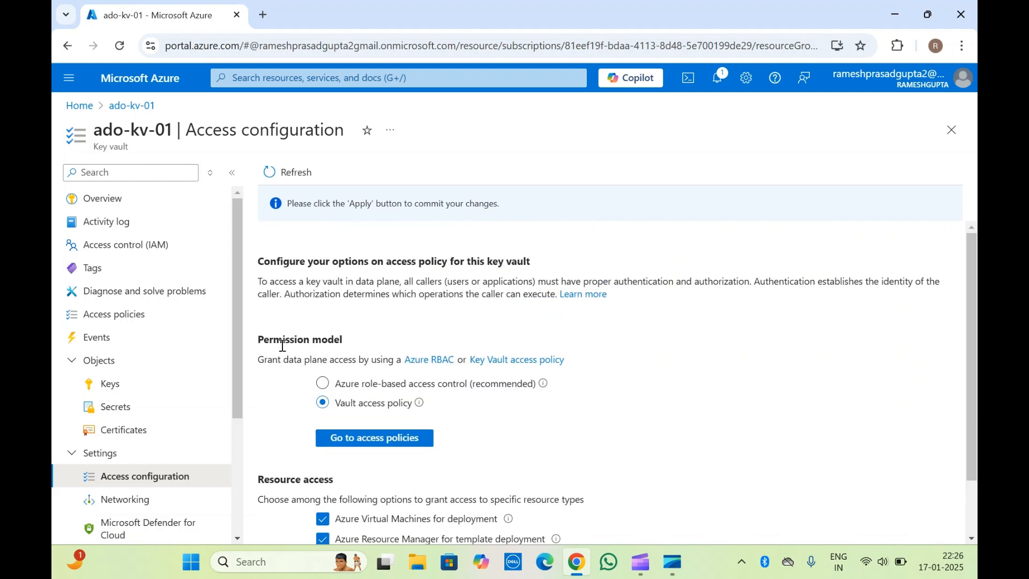
{"action": "scroll", "coordinate": [283, 346], "scroll_direction": "down", "scroll_amount": 2}
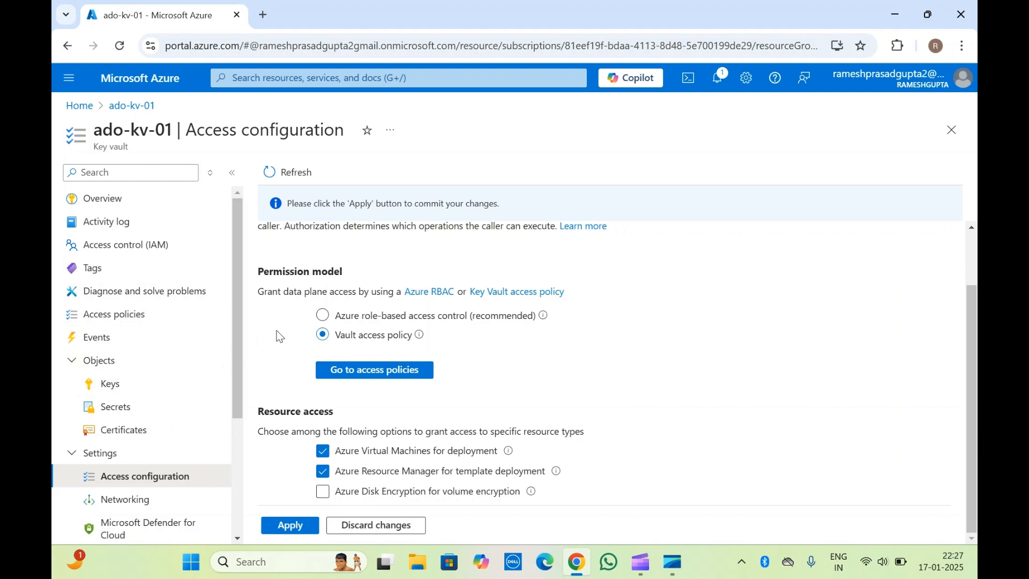
- Try Azure role-based access control as the permission model, then leave for the vault's overview and discard the unsaved edits
{"action": "left_click", "coordinate": [325, 317]}
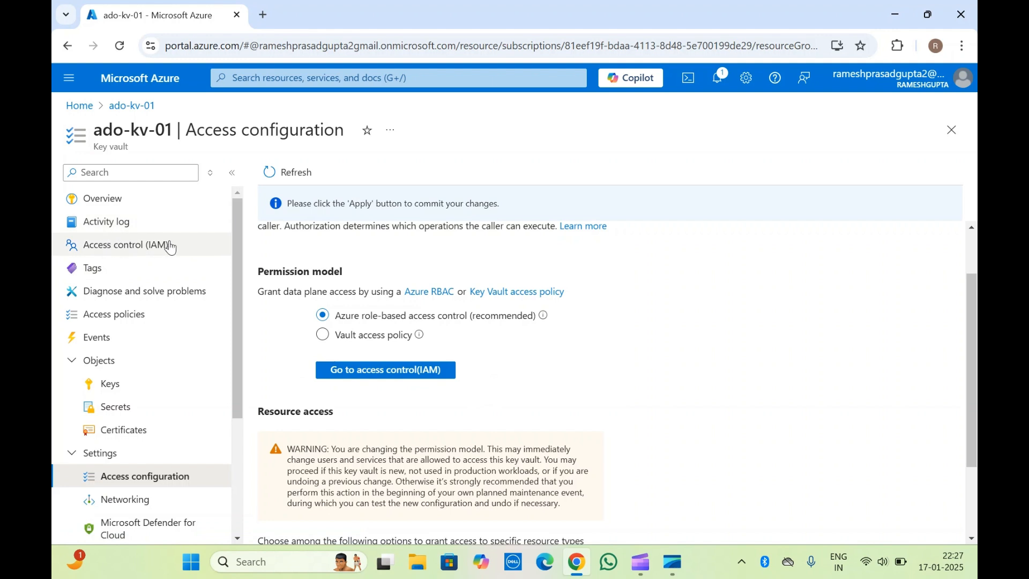
{"action": "triple_click", "coordinate": [288, 271]}
{"action": "left_click", "coordinate": [288, 271]}
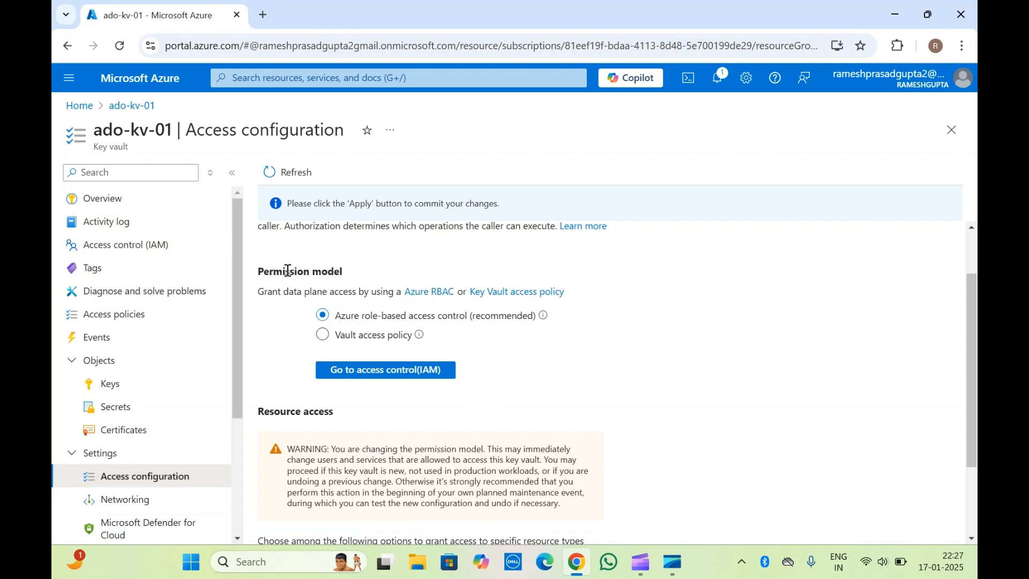
{"action": "scroll", "coordinate": [288, 274], "scroll_direction": "up", "scroll_amount": 1}
{"action": "left_click", "coordinate": [174, 199]}
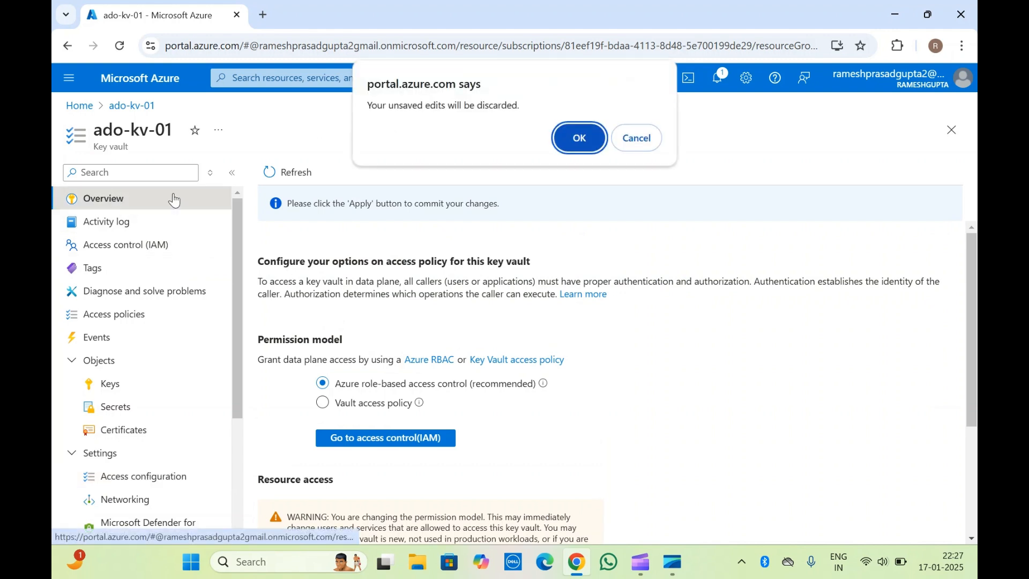
{"action": "left_click", "coordinate": [587, 136]}
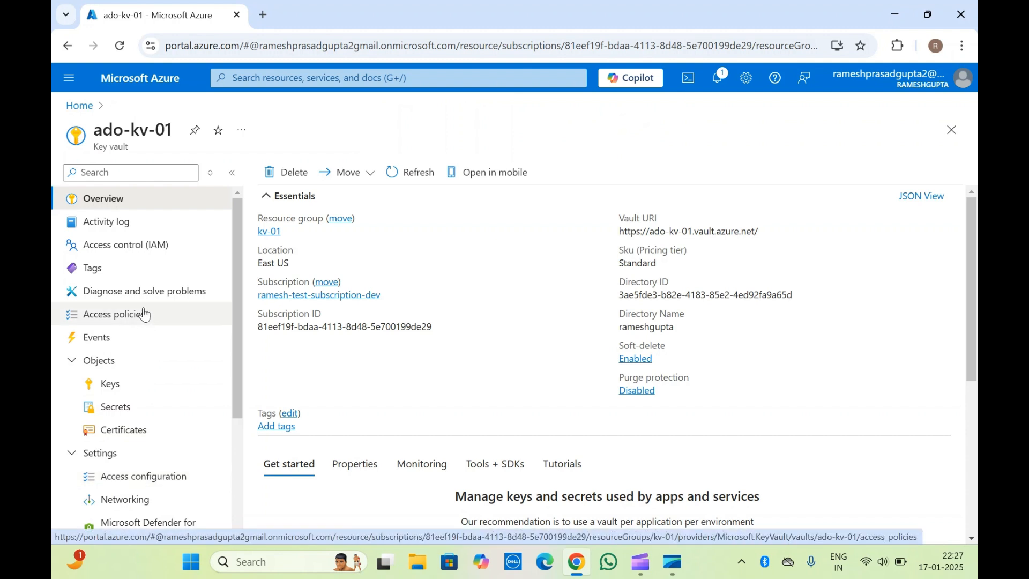
- Recheck the permission model and resource access options in the access configuration, and return to the vault's access policies
{"action": "left_click", "coordinate": [152, 486]}
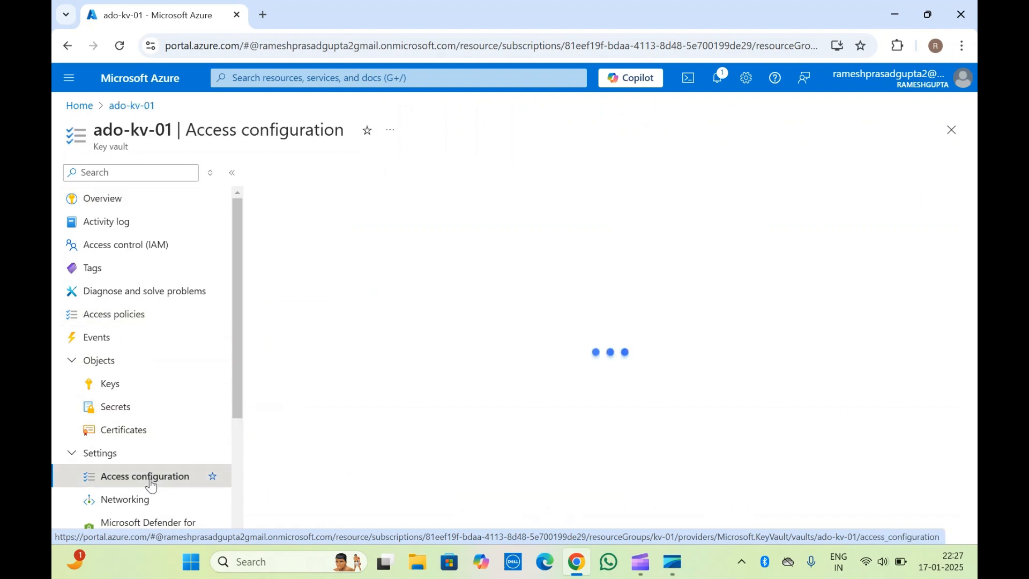
{"action": "scroll", "coordinate": [381, 482], "scroll_direction": "down", "scroll_amount": 1}
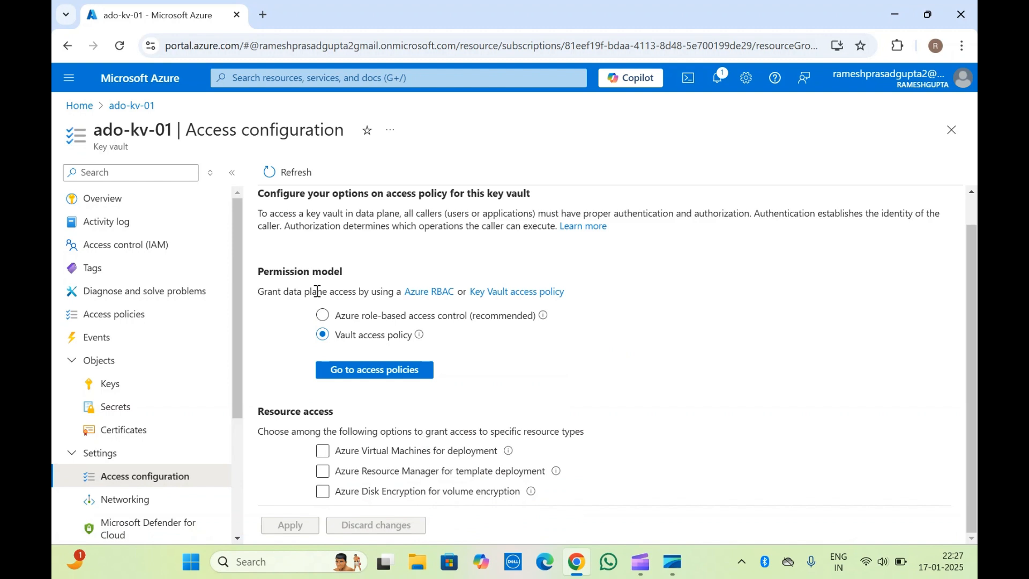
{"action": "left_click", "coordinate": [132, 315]}
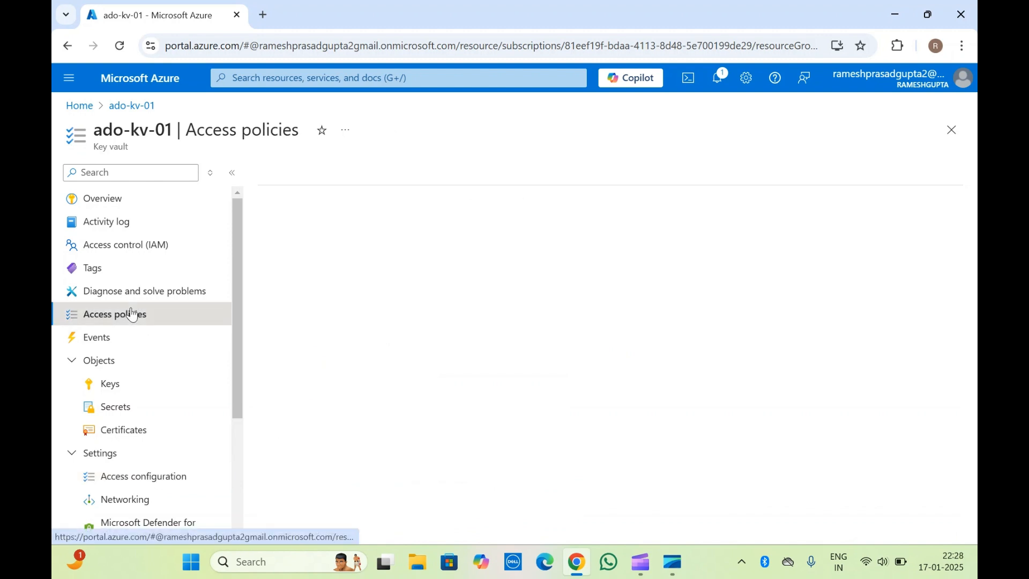